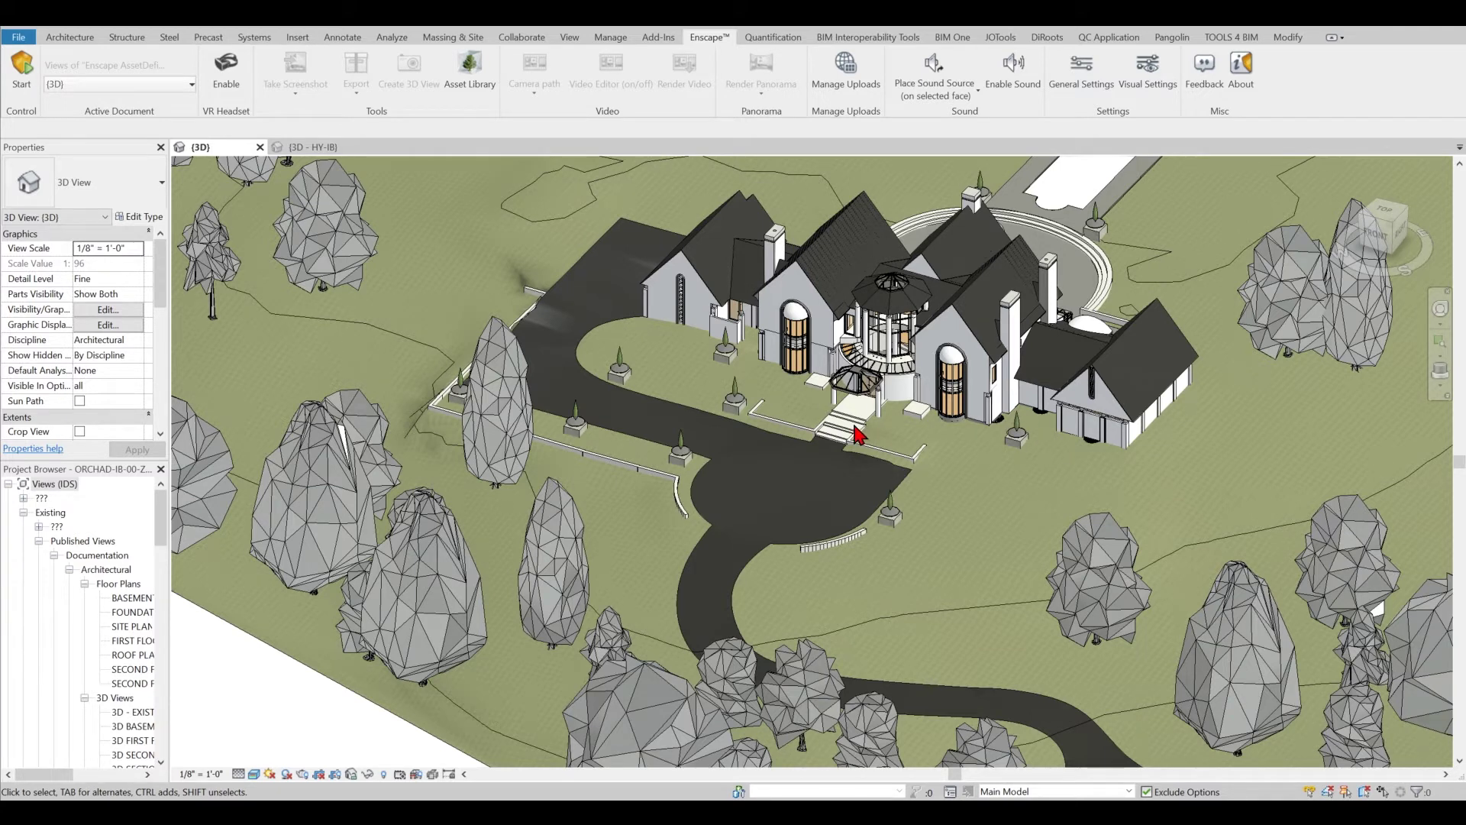
Step: Zoom and pan the 3D view so the villa sits centred within the whole wooded site
scroll(862, 435, down, 4)
middle_drag(808, 300, 746, 360)
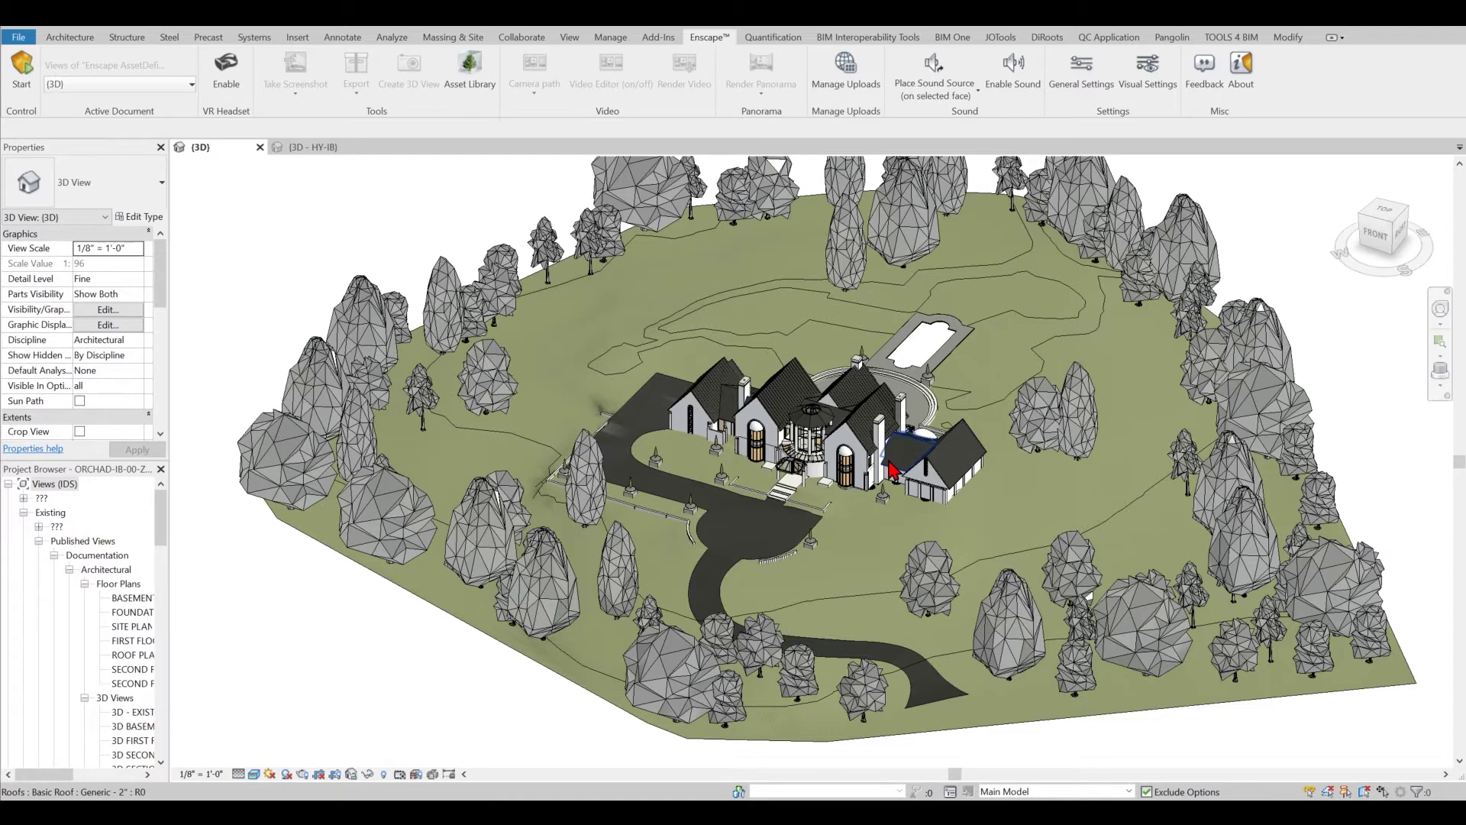
scroll(791, 546, up, 2)
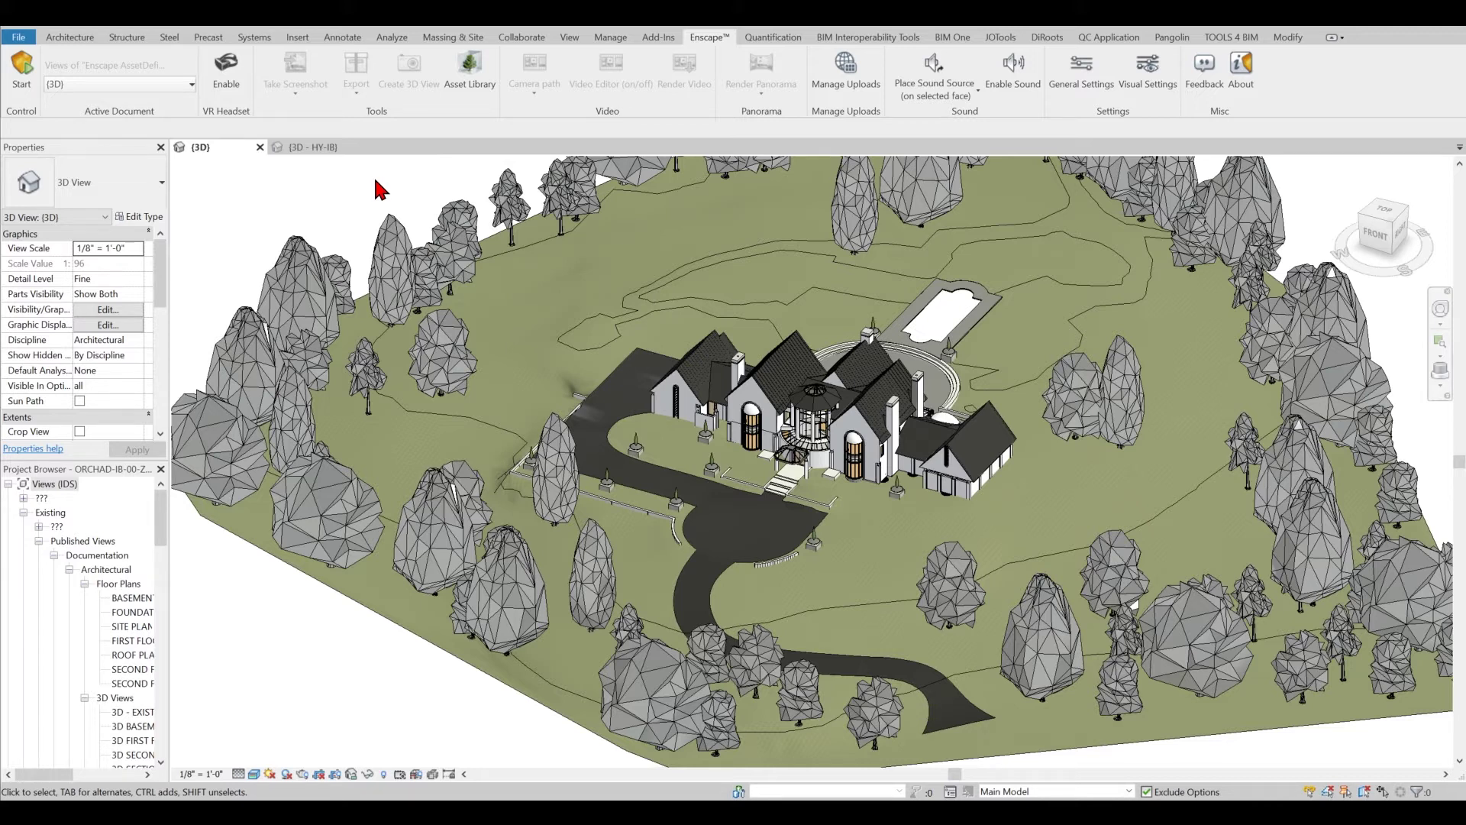
click(22, 69)
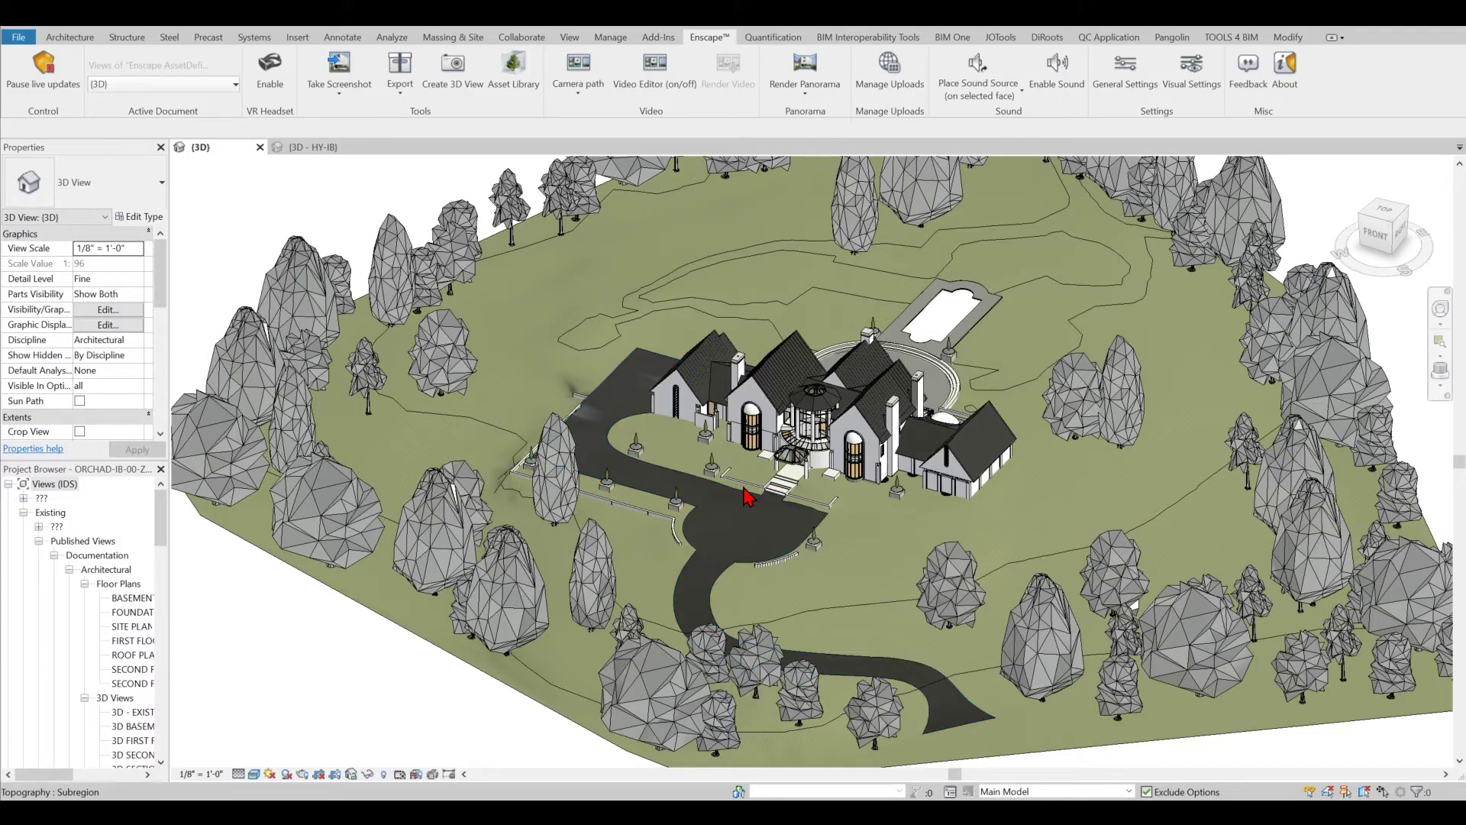
Step: View the live Enscape render full-screen, then return to Revit and open the SITE PLAN view
key(alt+Tab)
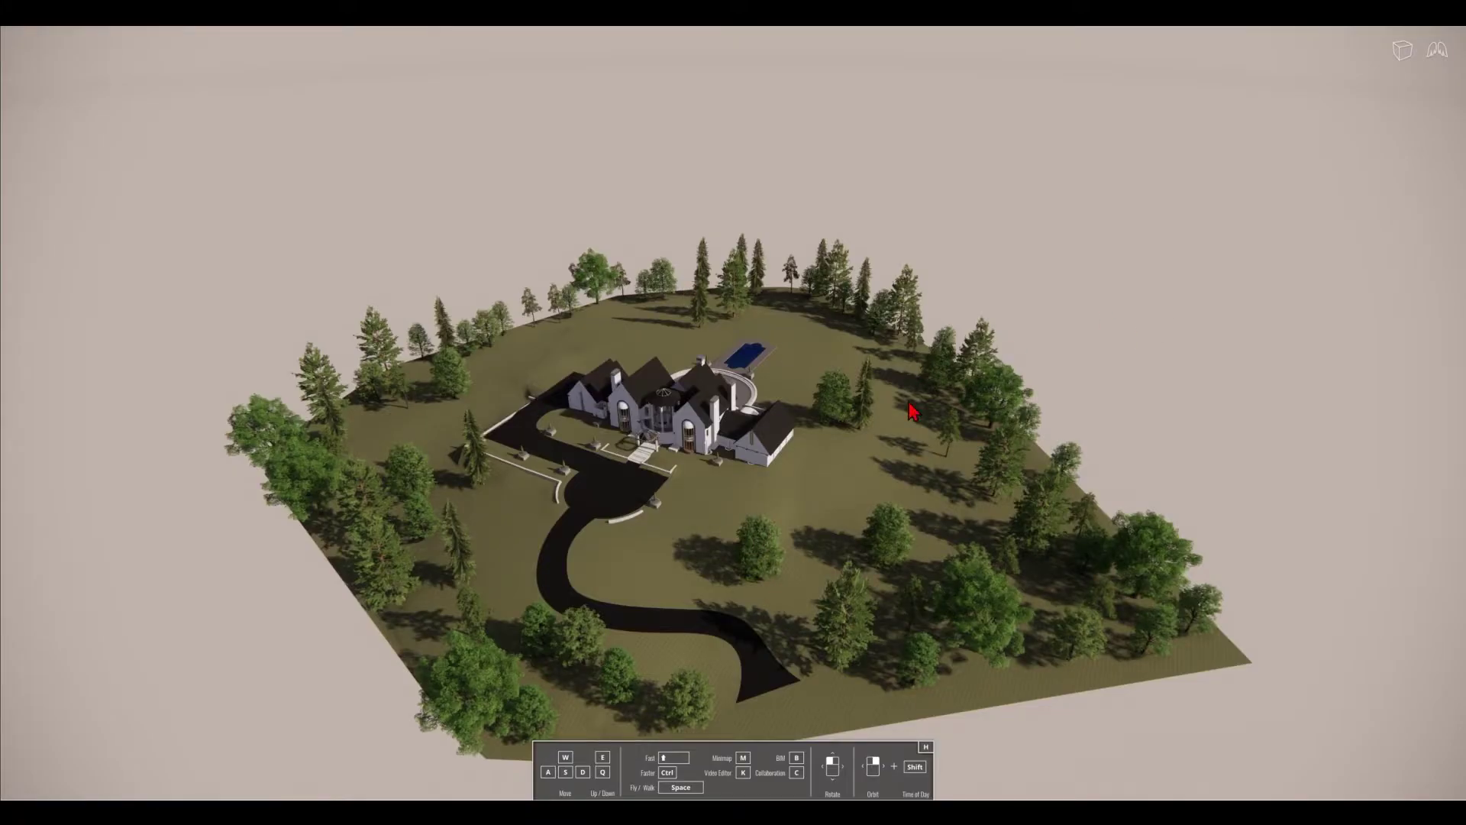
key(alt+Tab)
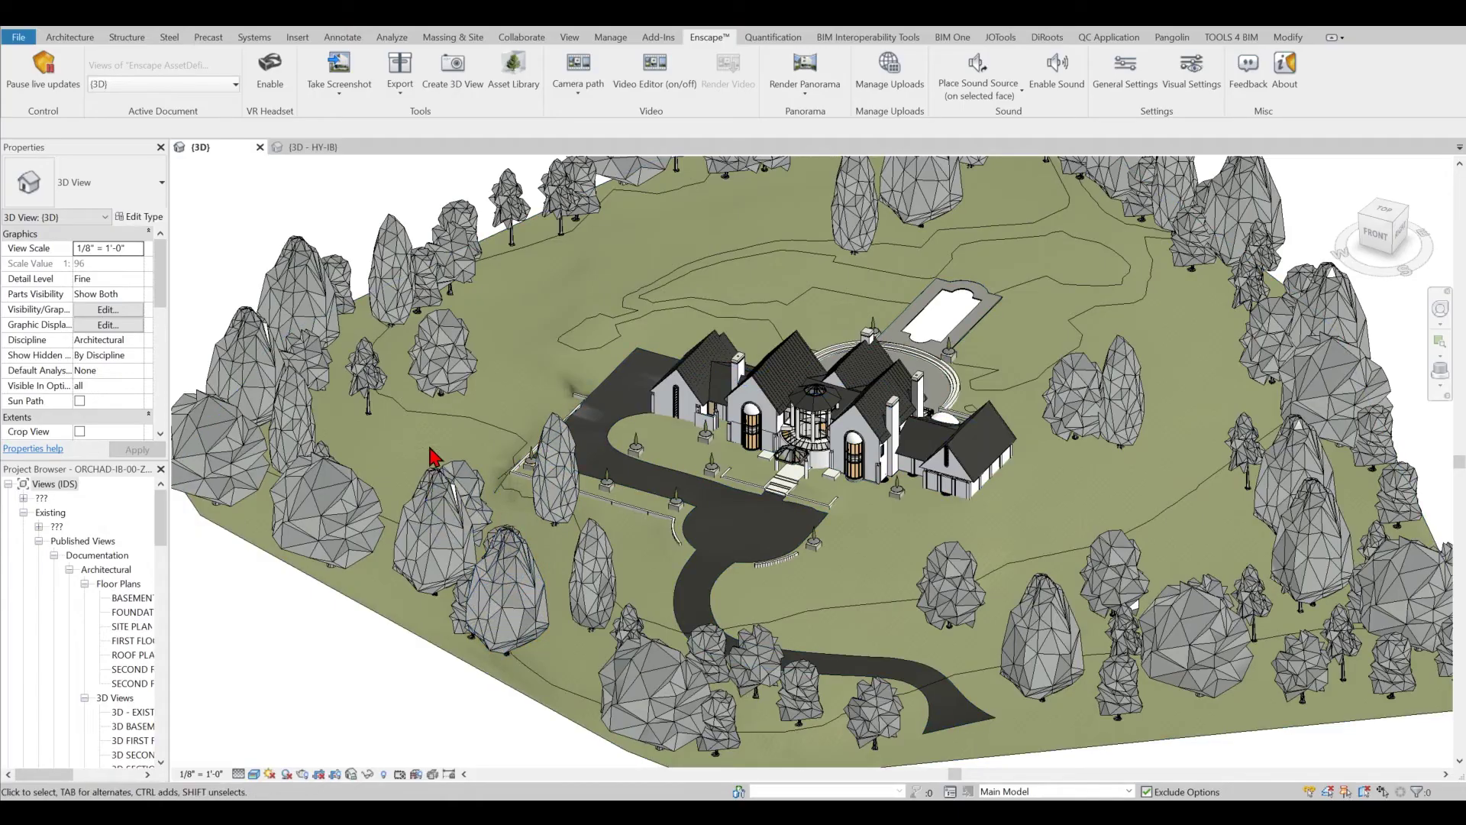
double_click(132, 626)
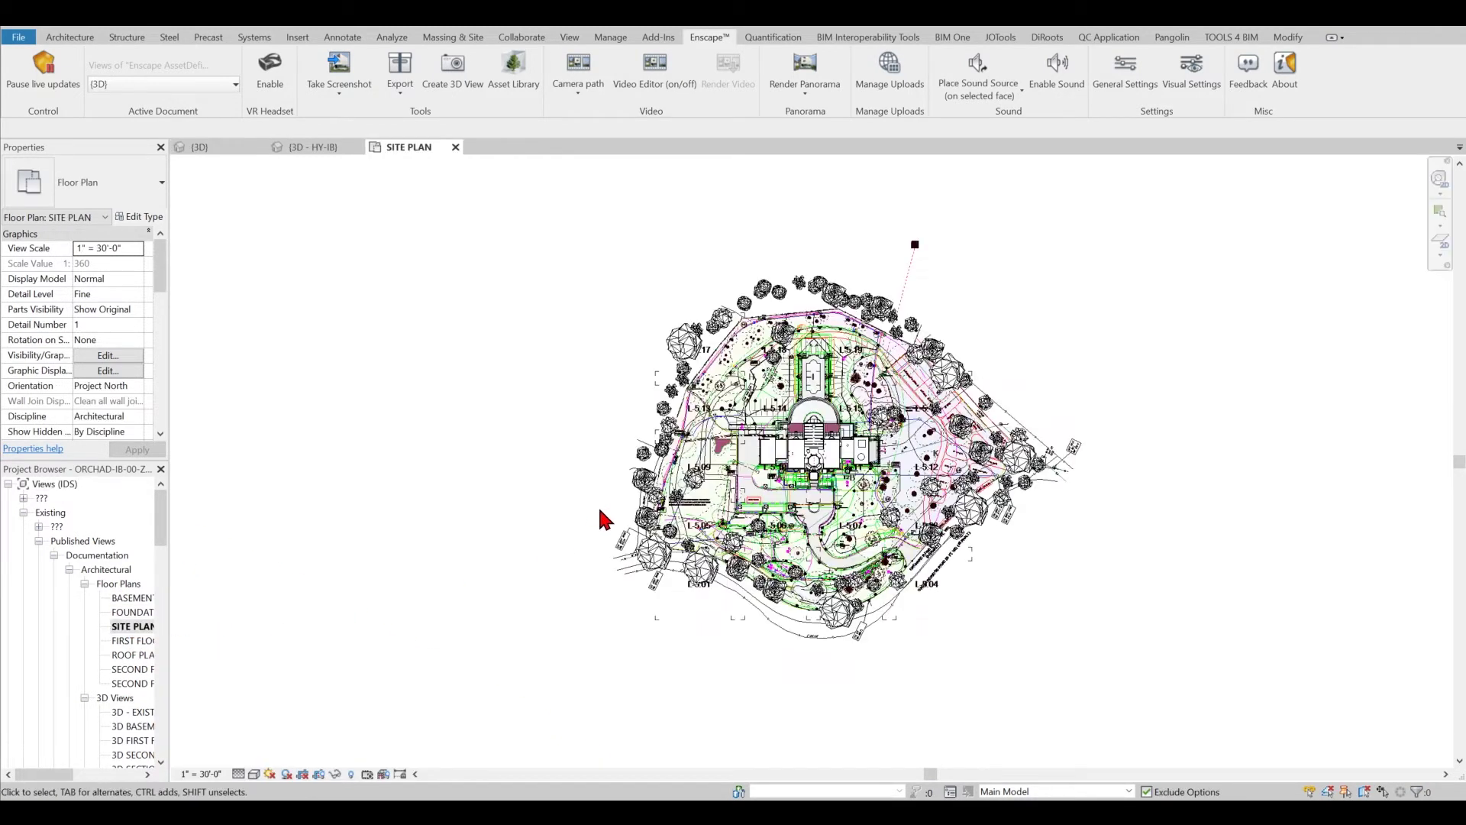
Step: Zoom into the site plan to inspect the grounds, then return to a 3D view of the site
scroll(807, 566, up, 4)
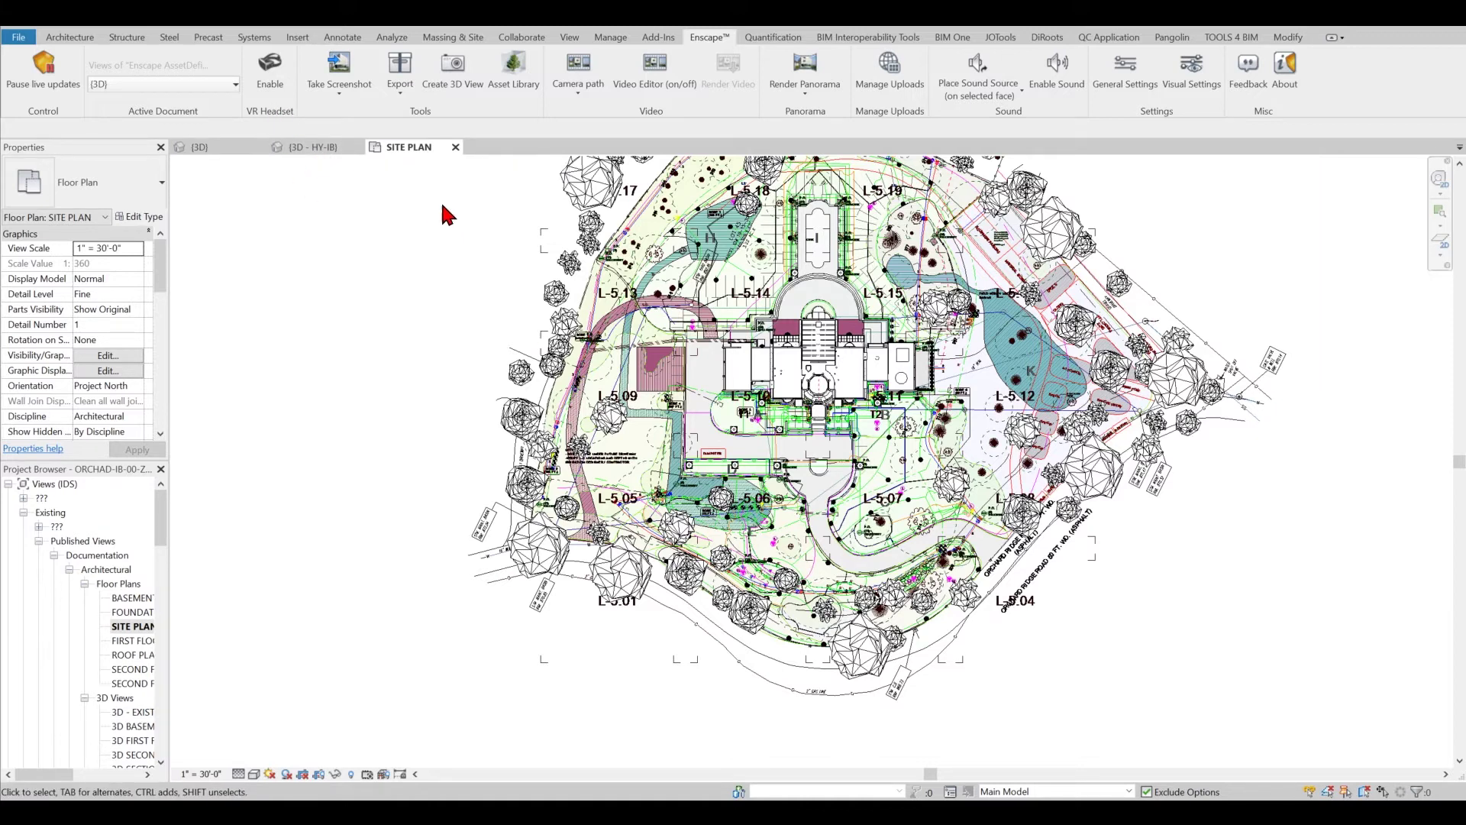
click(320, 155)
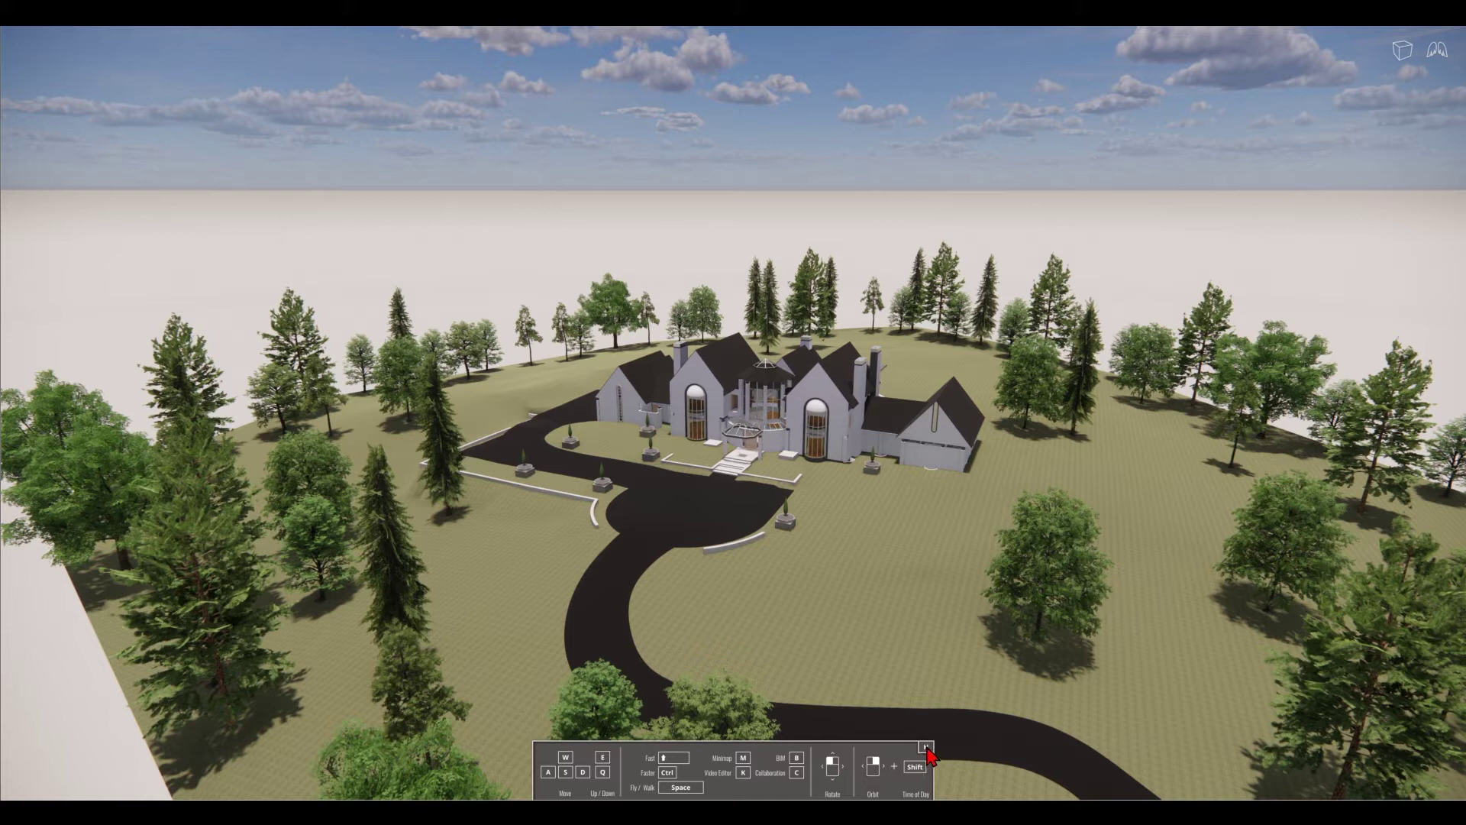
Step: Tilt the Enscape camera down and fly toward the house, then back off to frame the entrance and driveway
click(926, 748)
mouse_move(883, 518)
right_down()
mouse_move(878, 569)
mouse_move(875, 527)
right_up()
key(w)
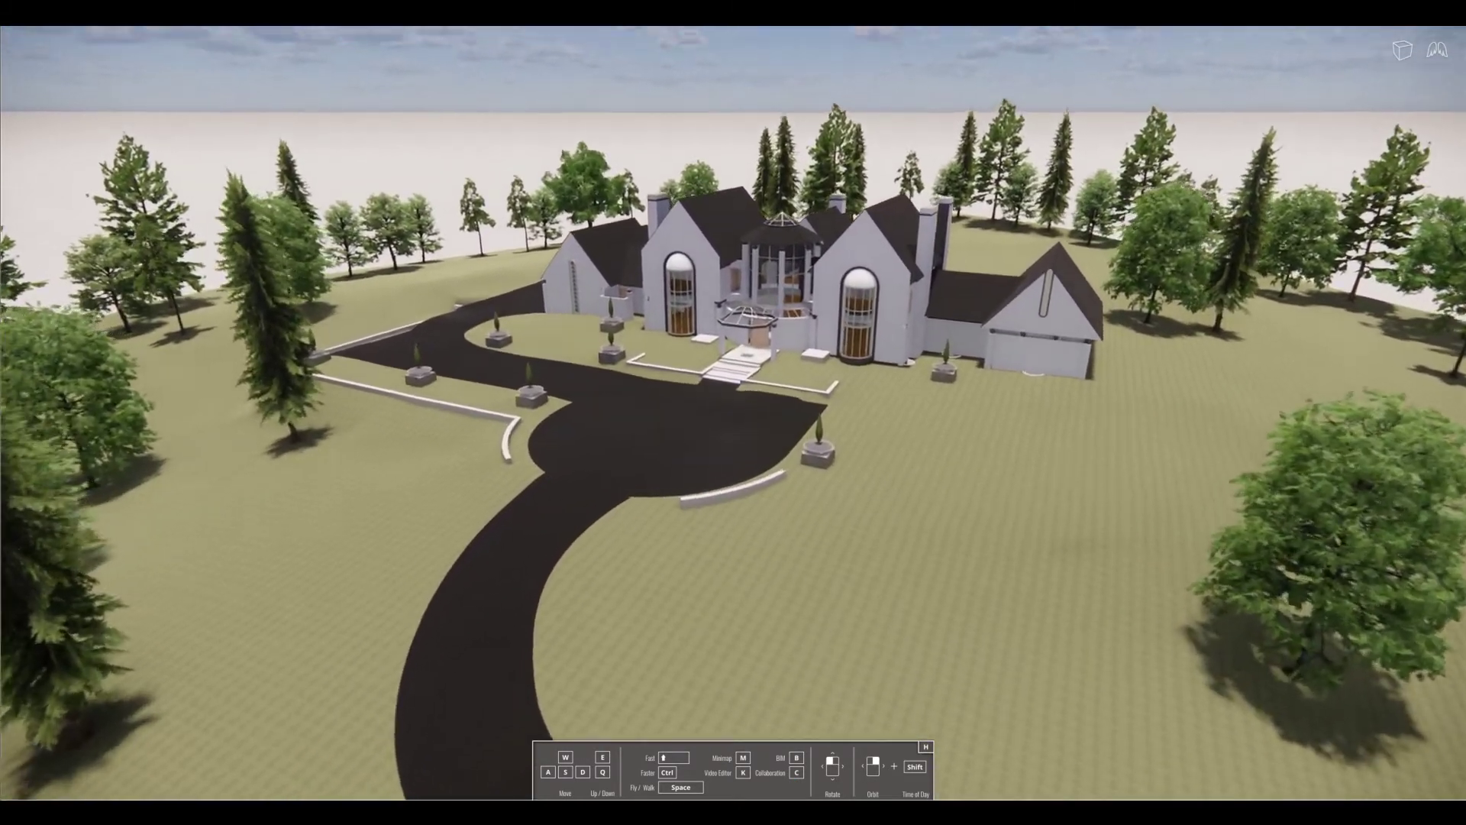
key(w)
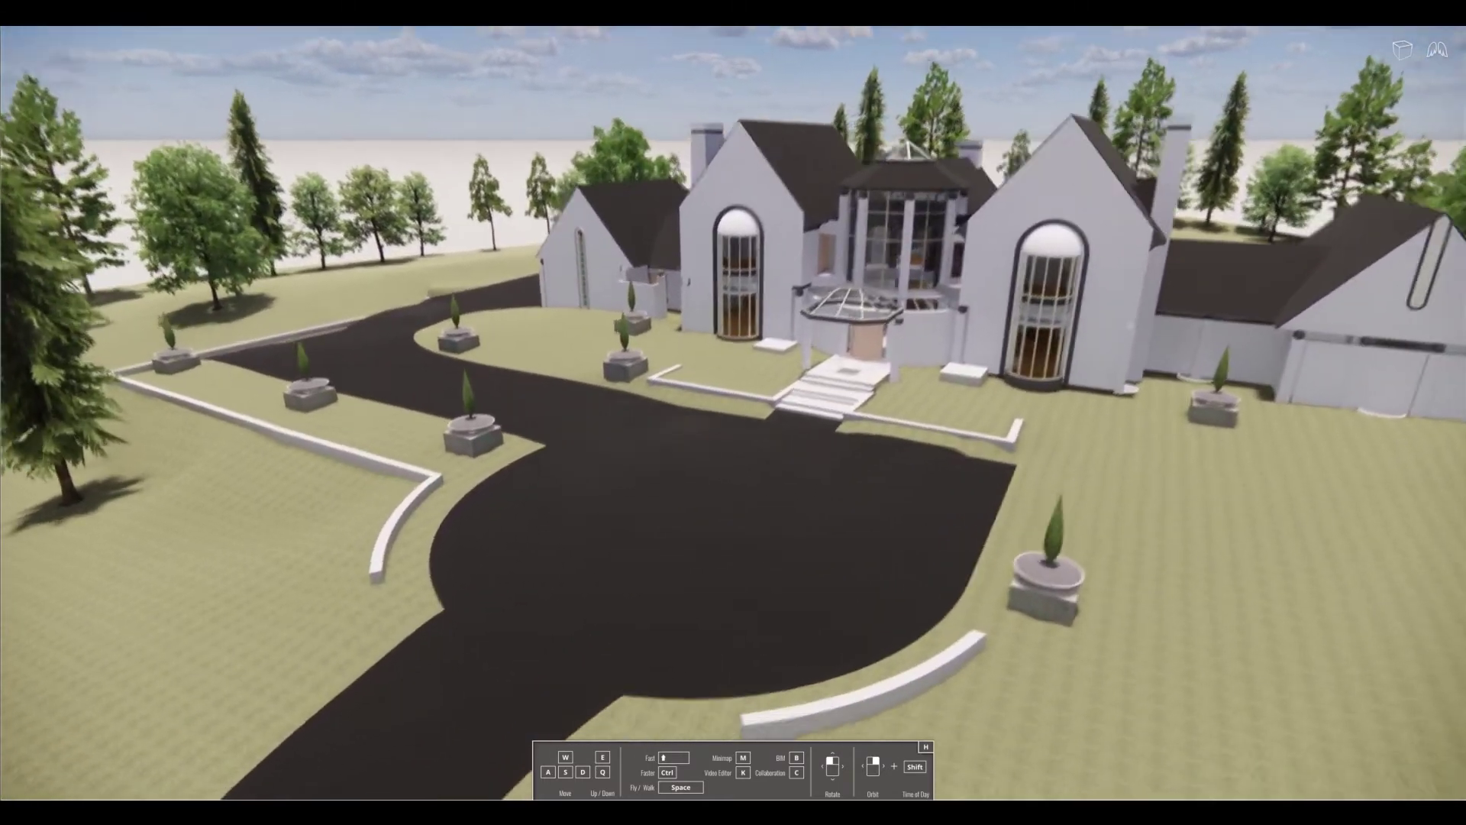
key(w)
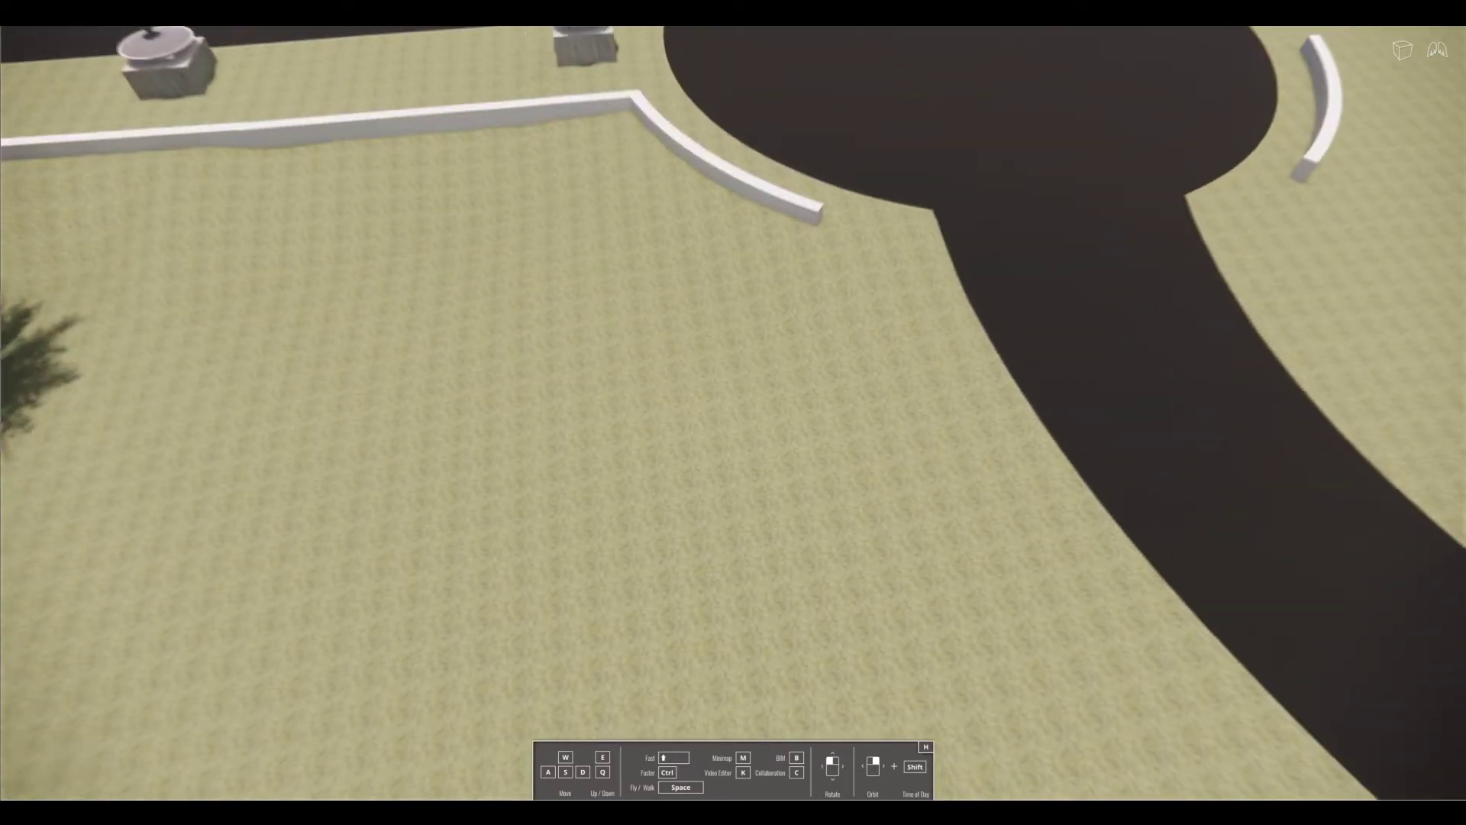
key(s)
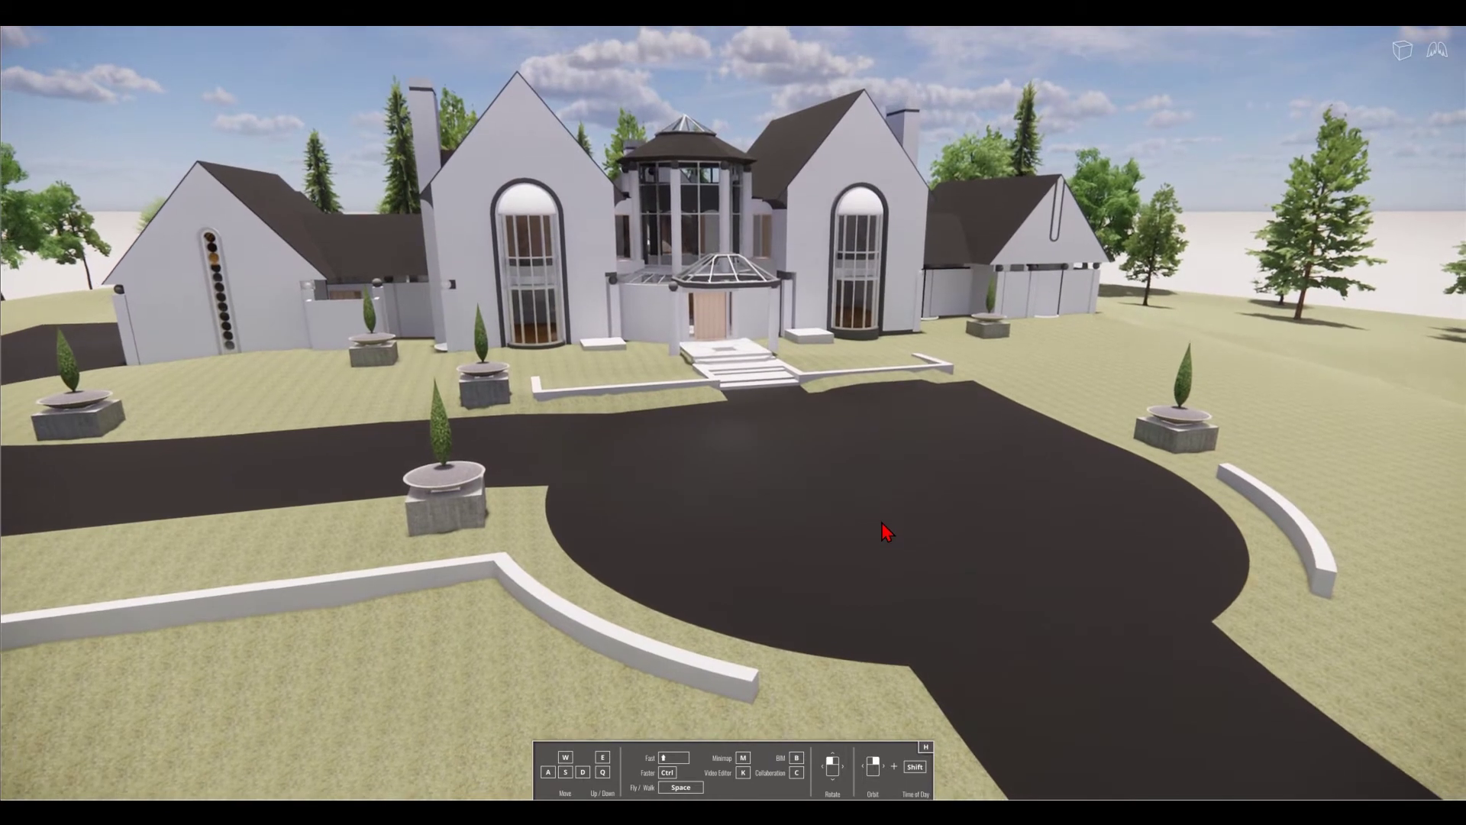
key(s)
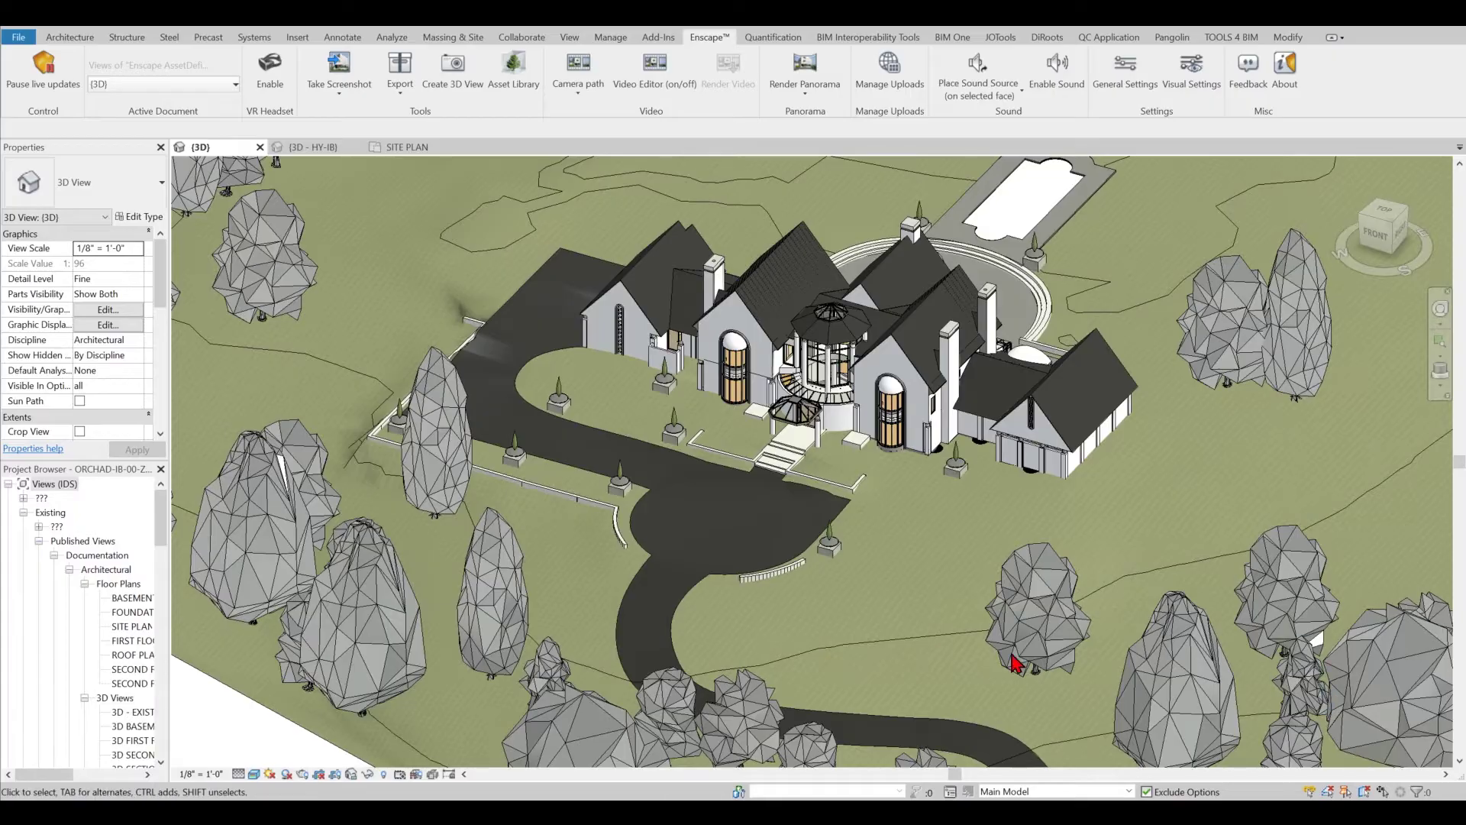
Step: Place two Enscape Basketball Hoop assets on the driveway beside the entrance steps
scroll(764, 519, up, 5)
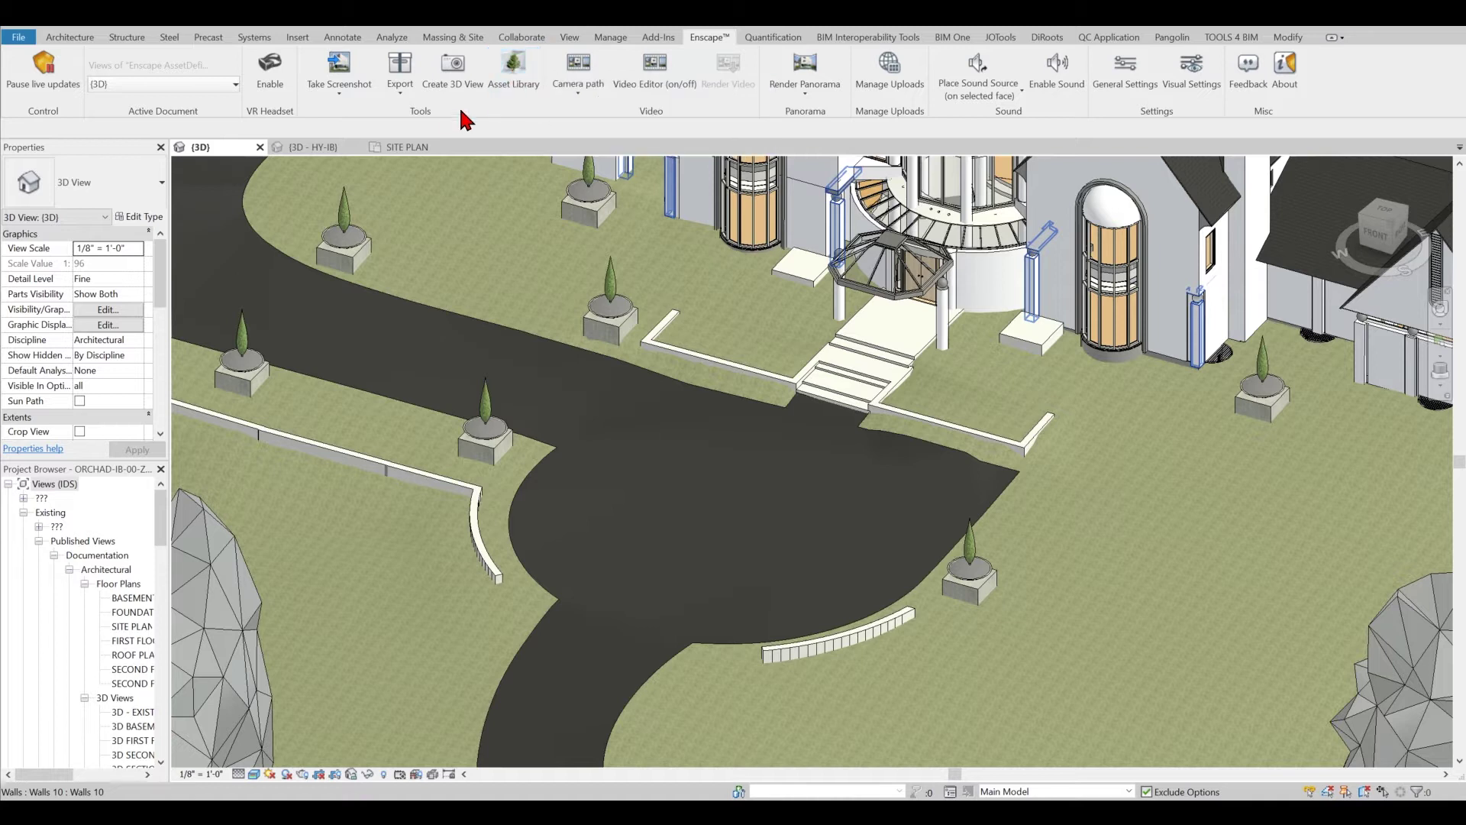
click(509, 69)
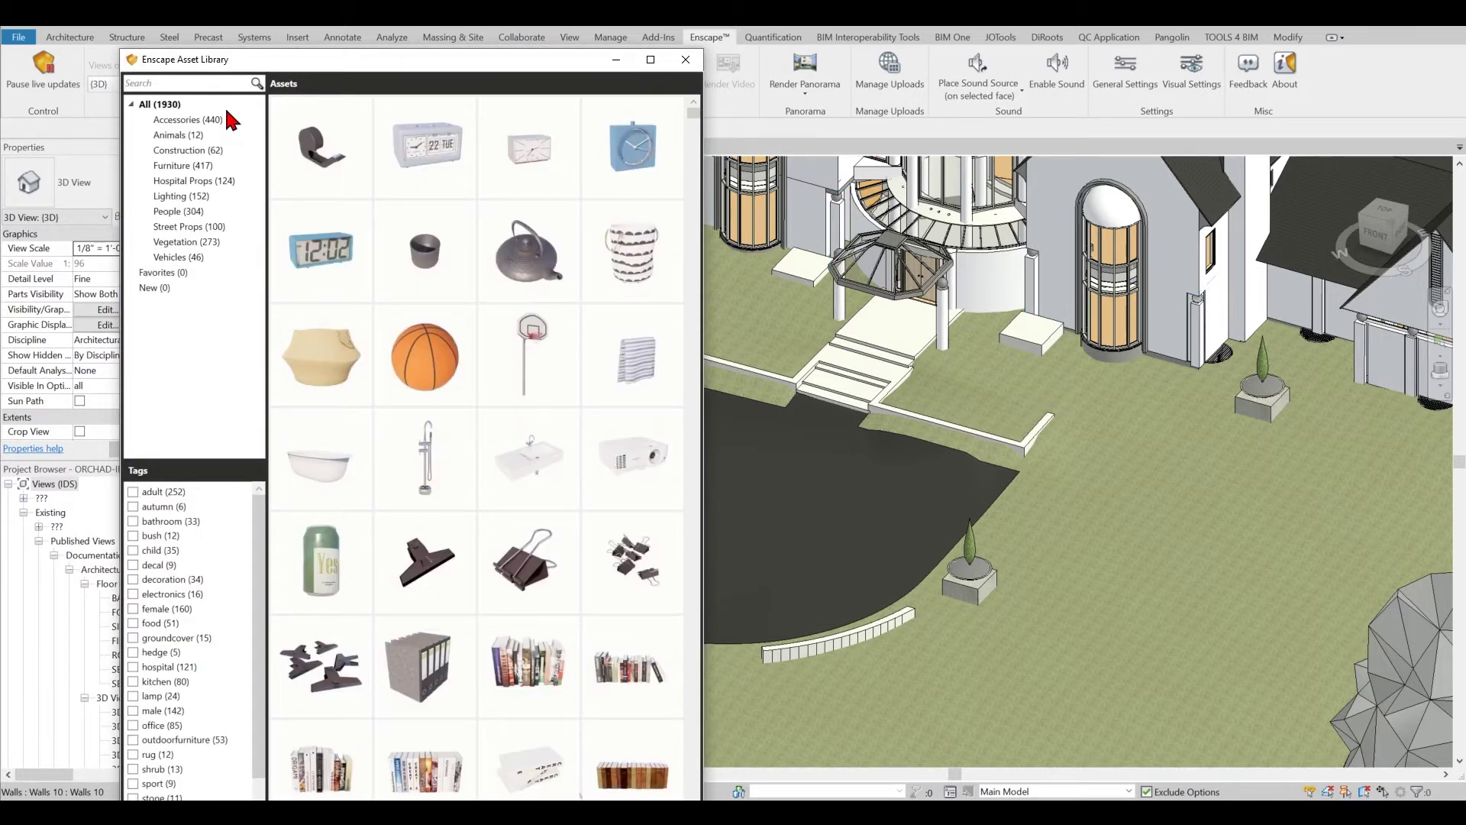
mouse_move(533, 360)
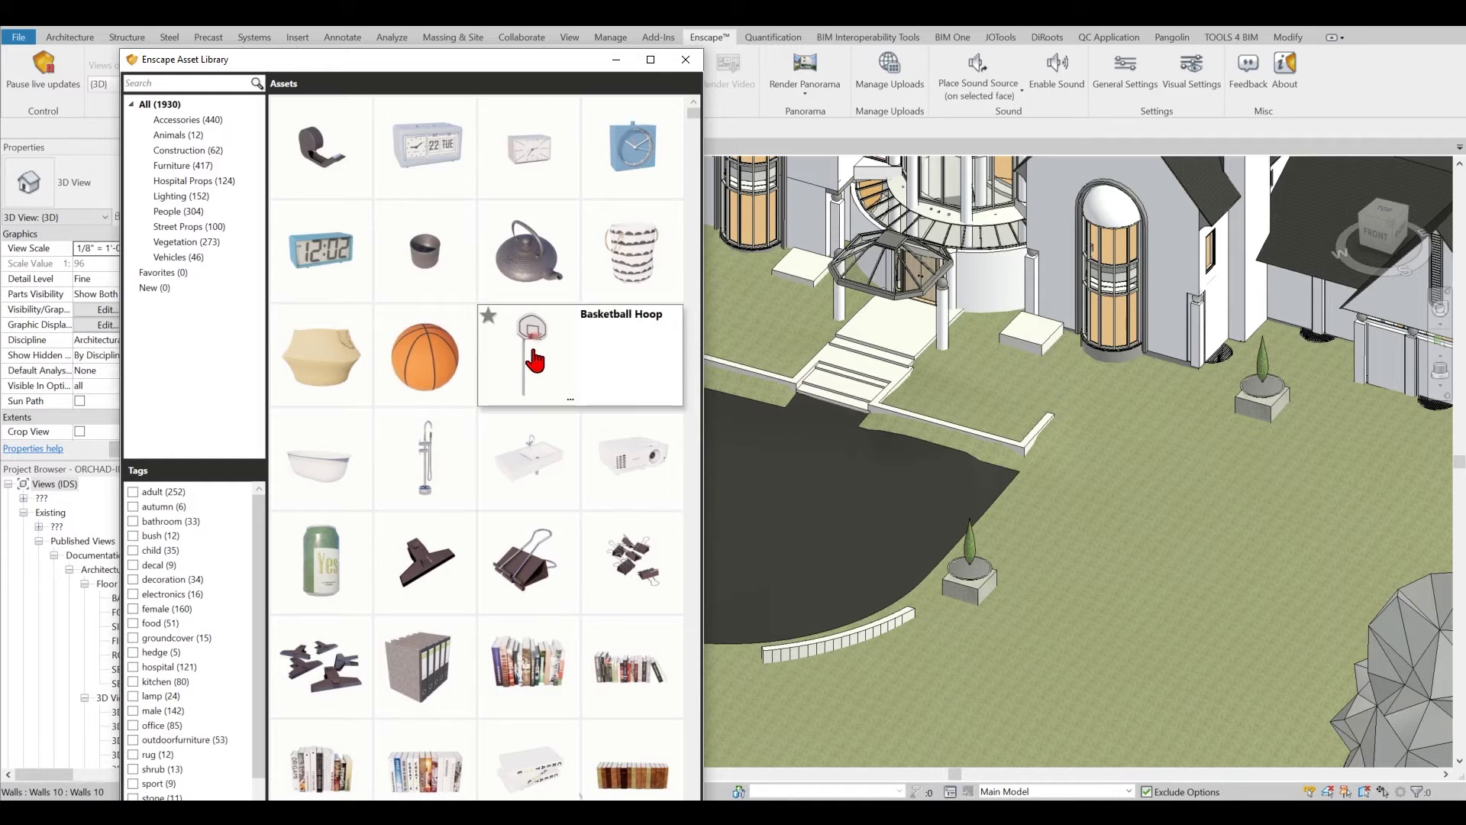
click(532, 359)
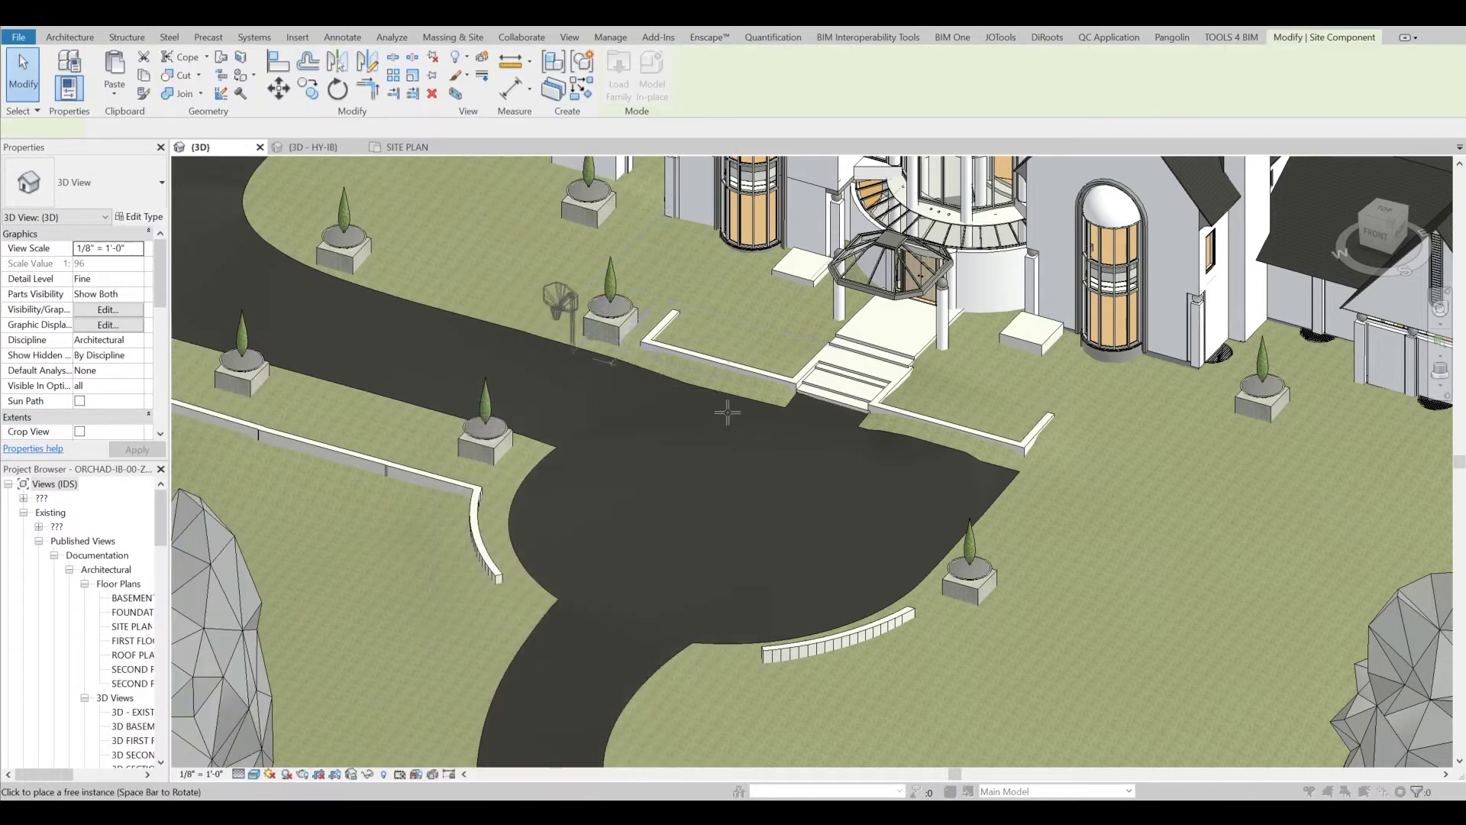
click(694, 413)
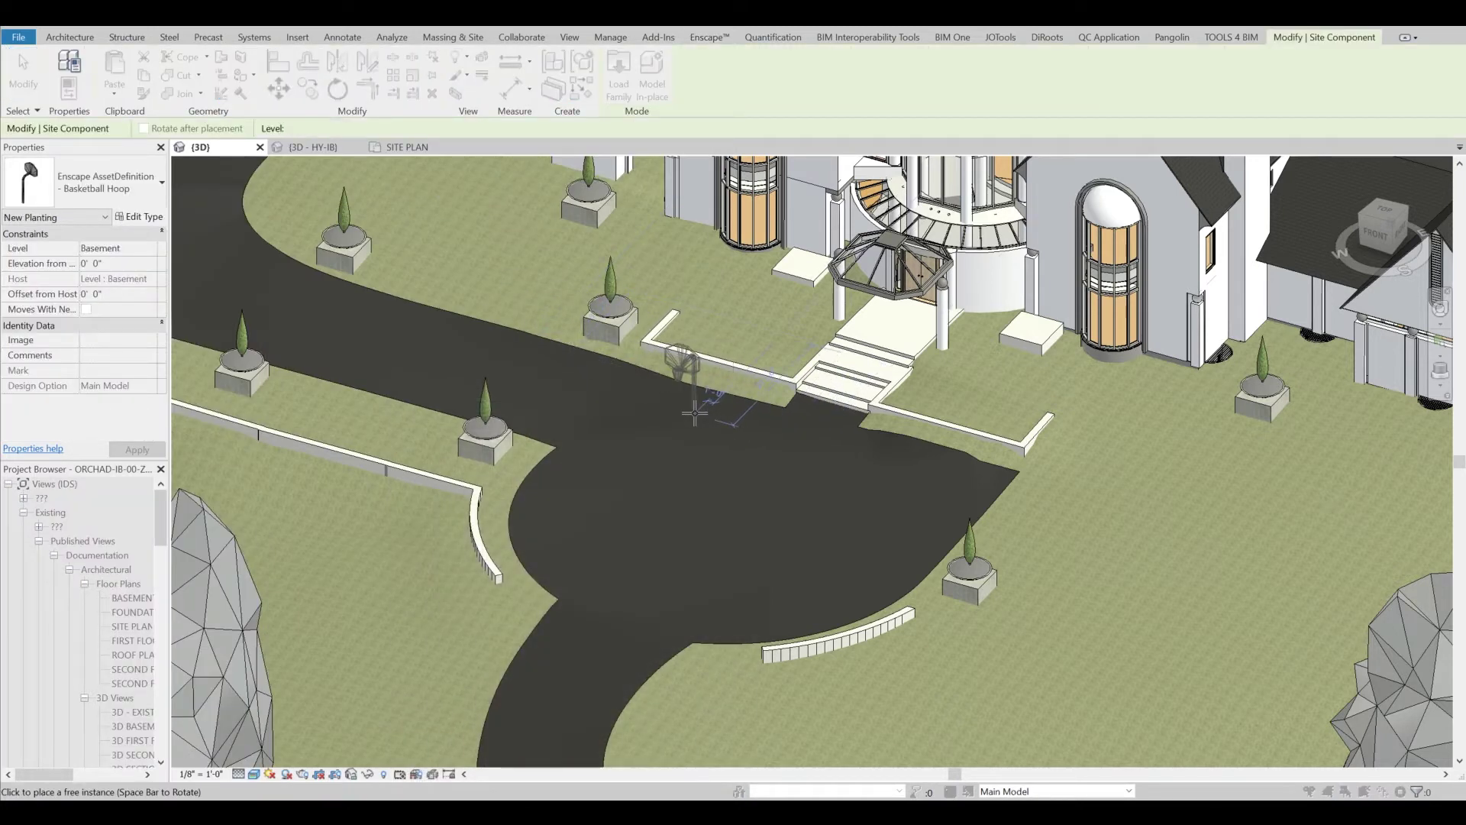
click(879, 458)
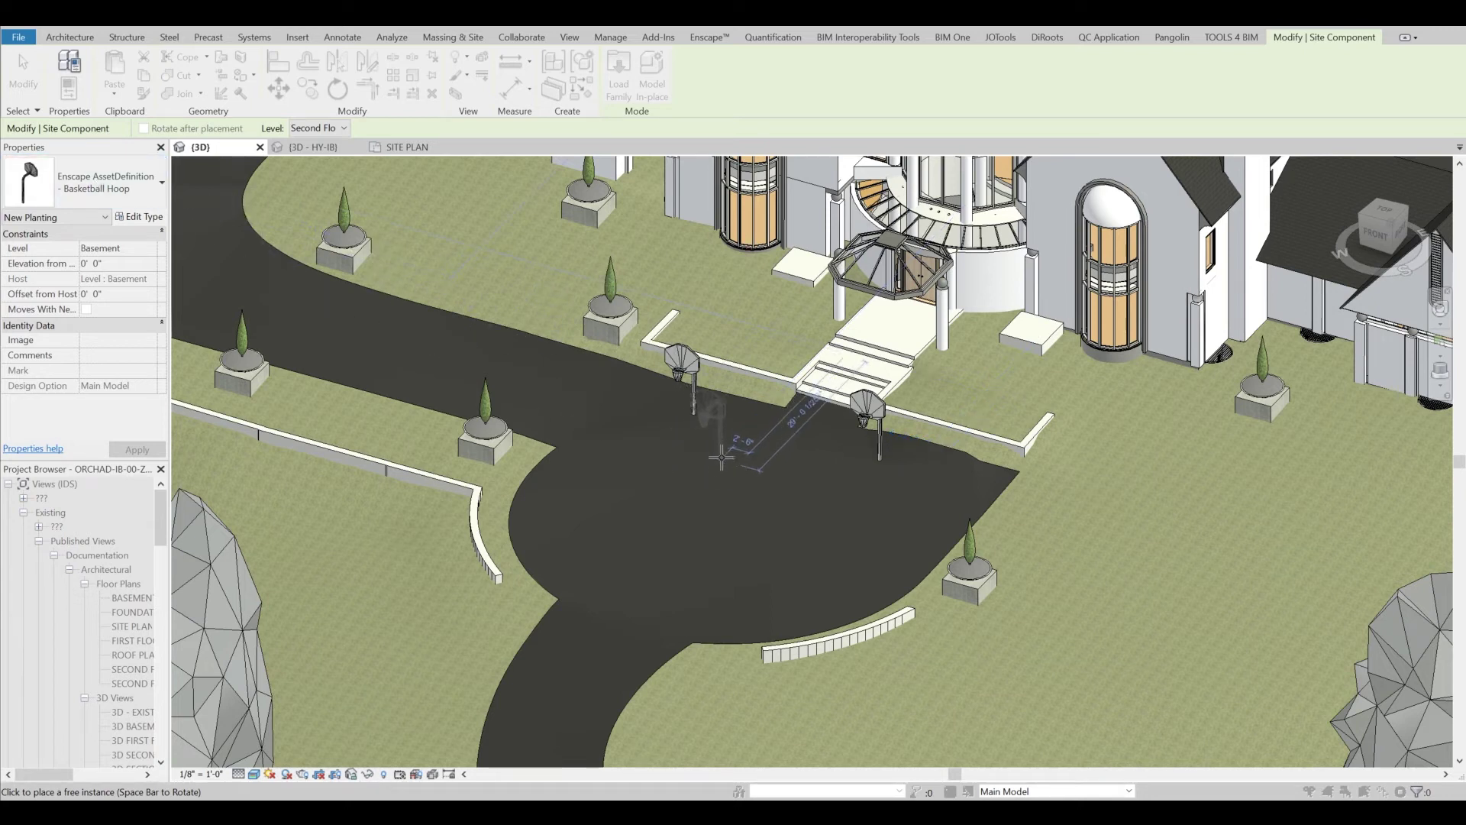
click(50, 77)
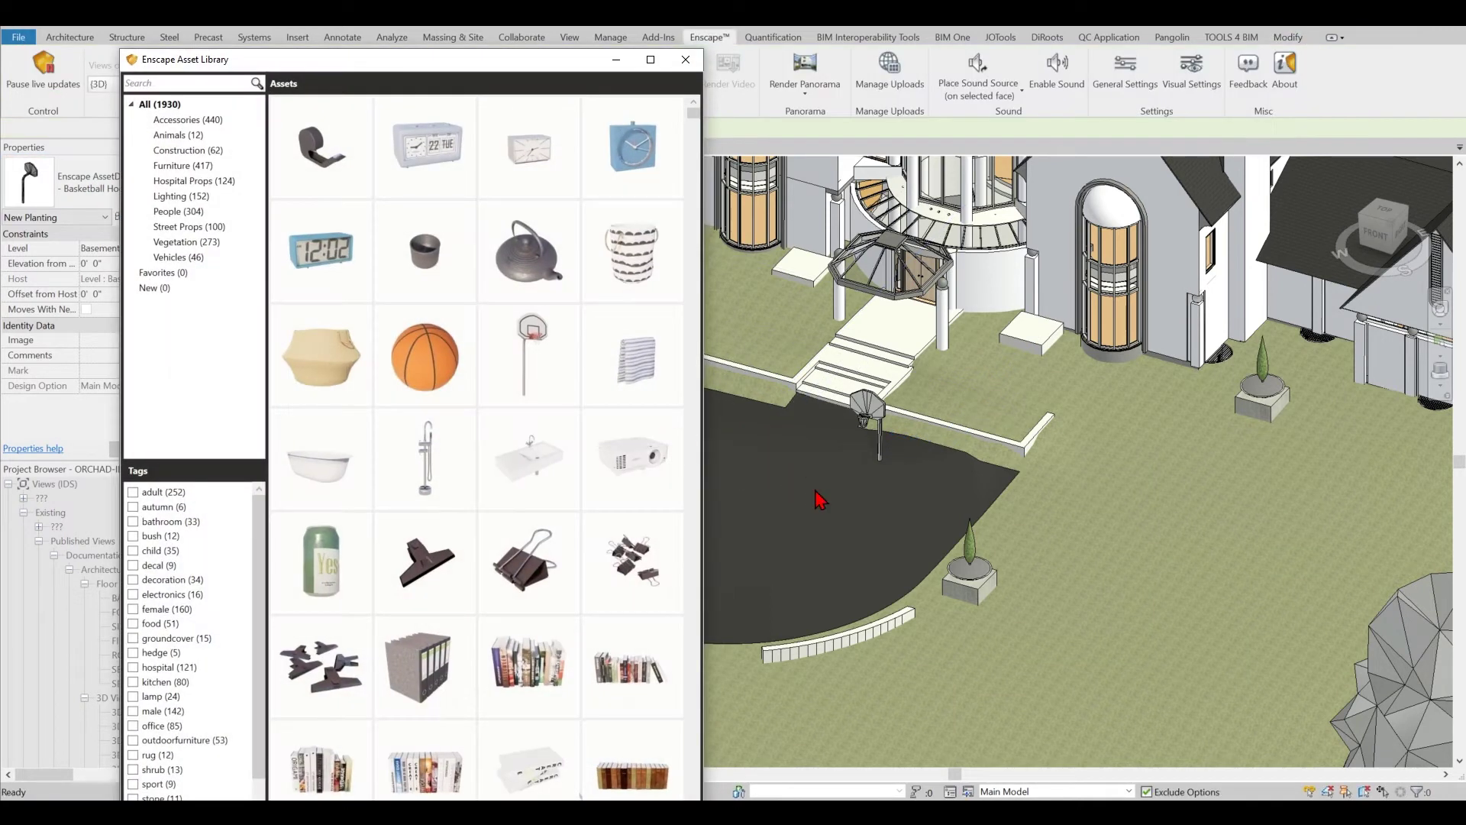
click(849, 451)
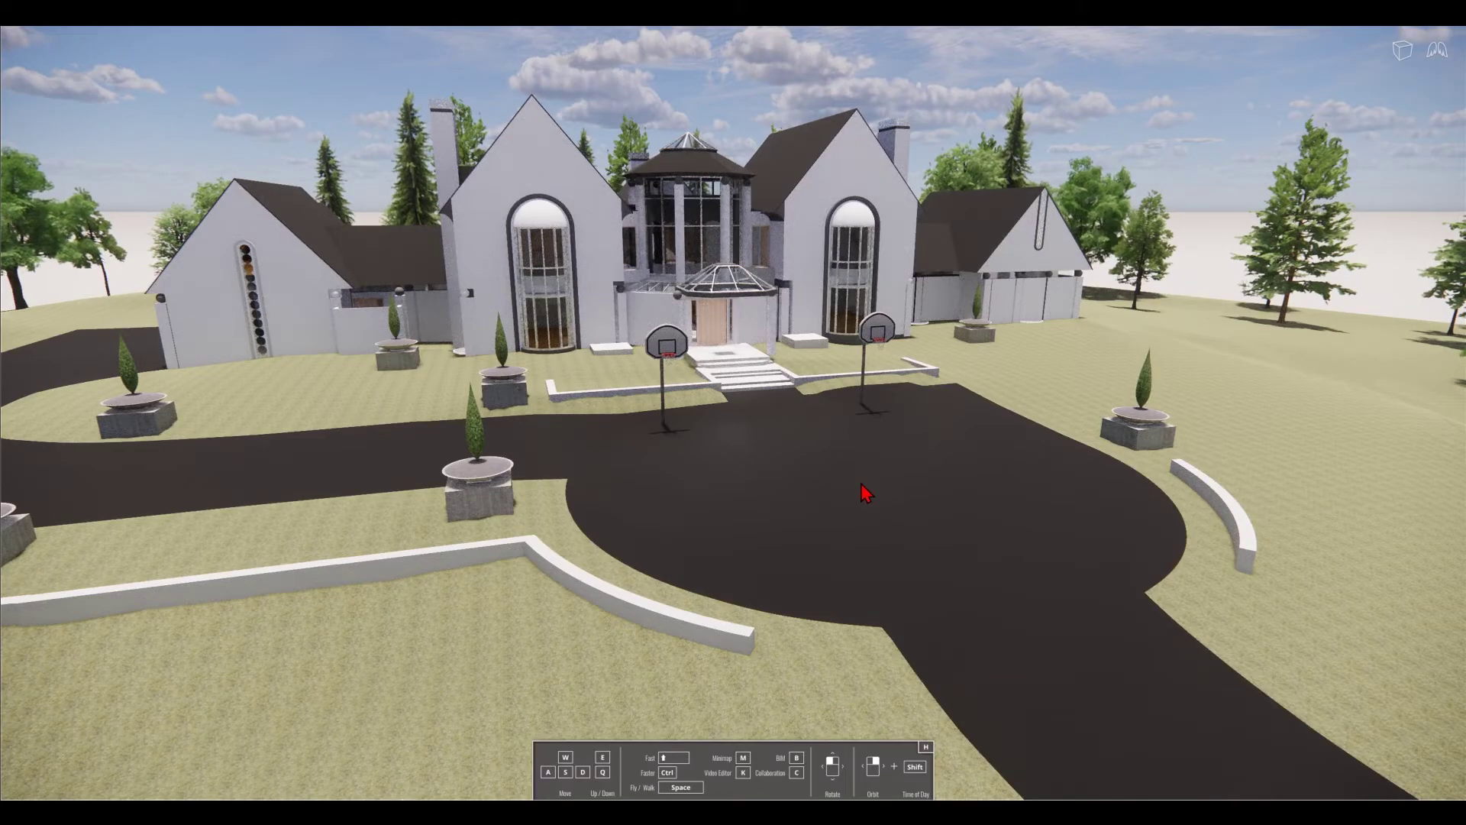
Step: Fly the Enscape camera toward the entrance to inspect the hoops, then select a hoop in Revit
key(w)
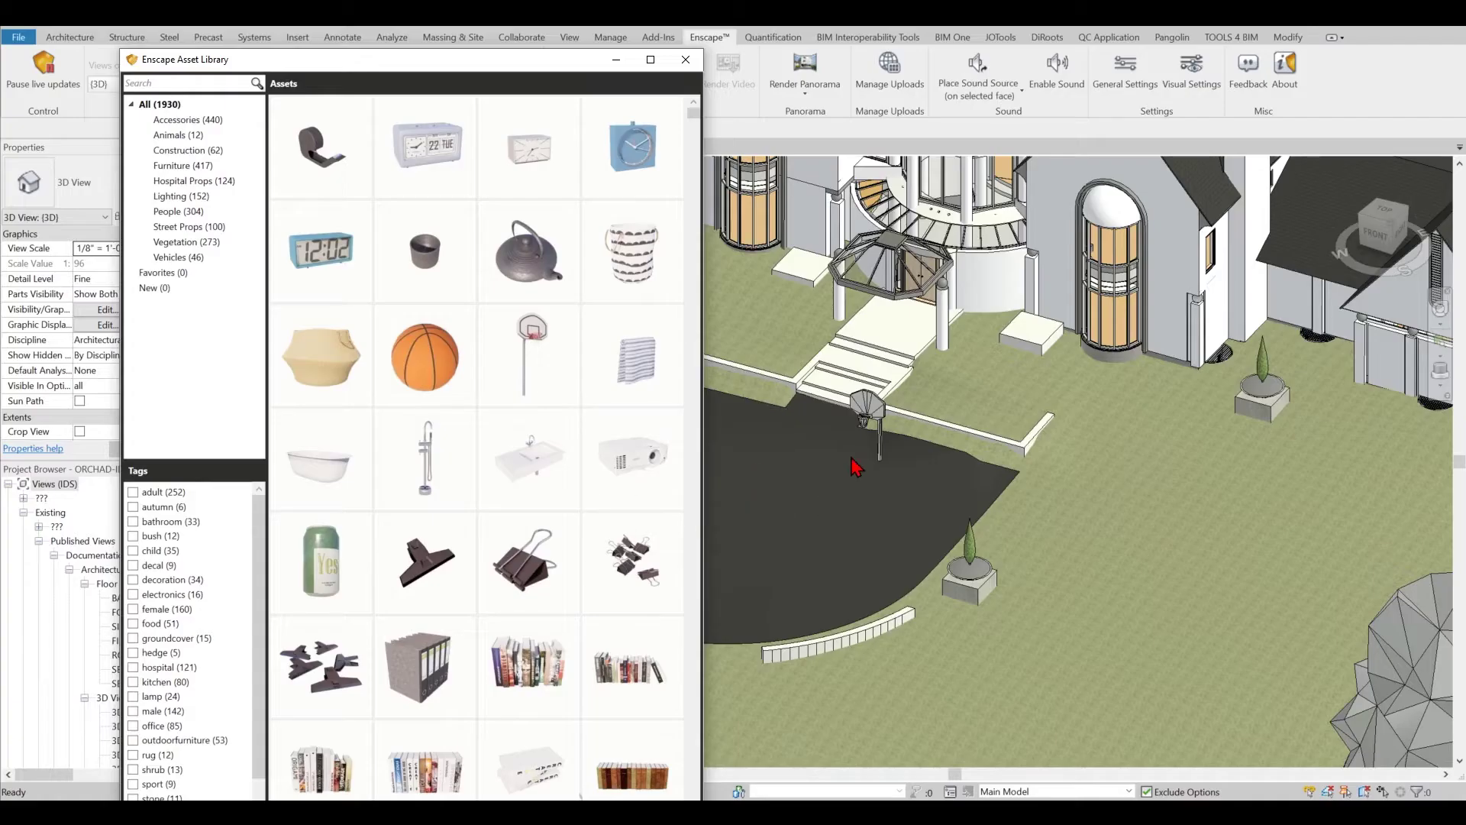
click(858, 467)
scroll(871, 435, up, 5)
key(Escape)
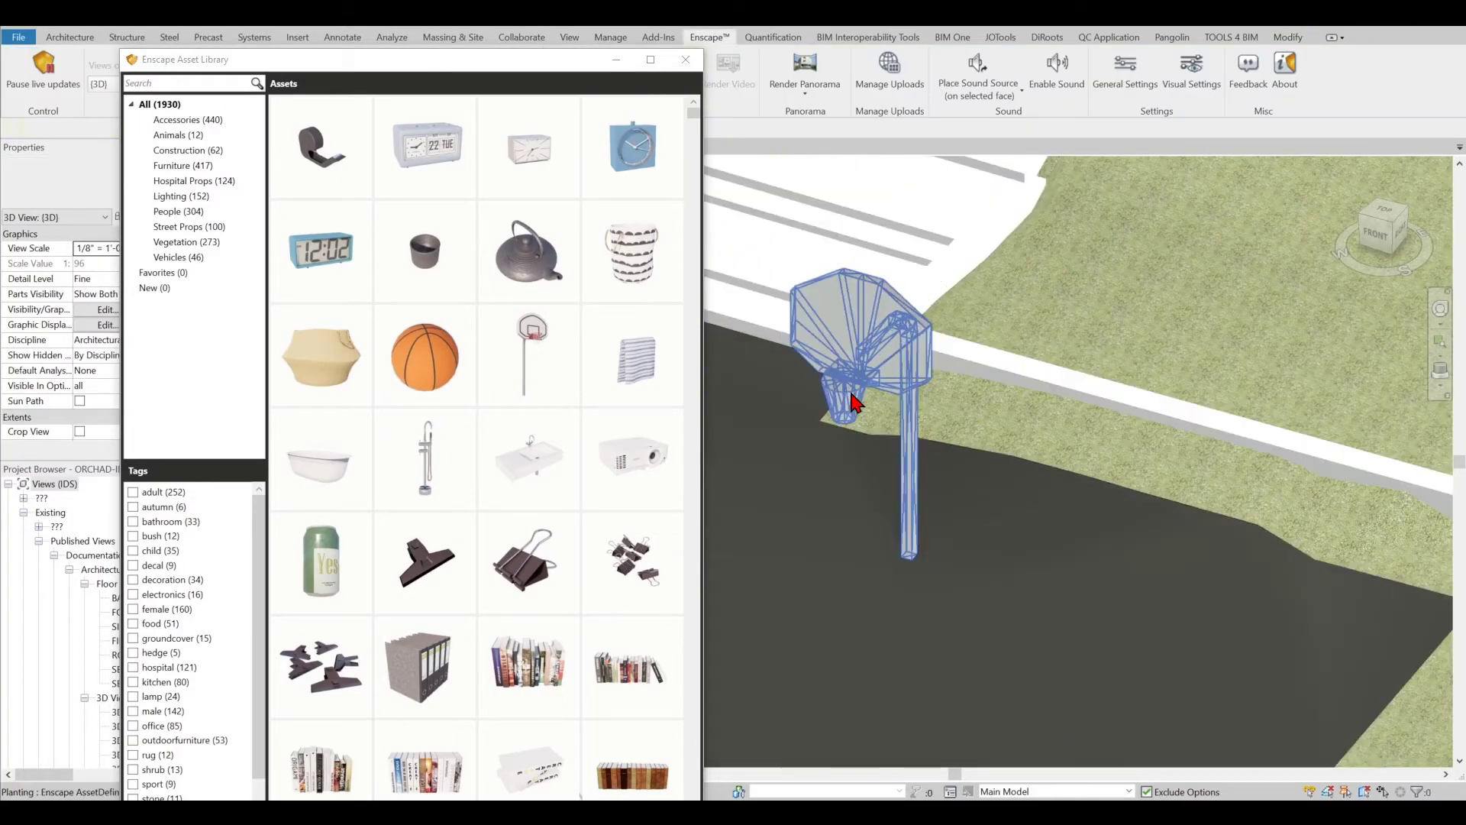
shift+middle_drag(871, 458, 982, 655)
scroll(874, 346, up, 5)
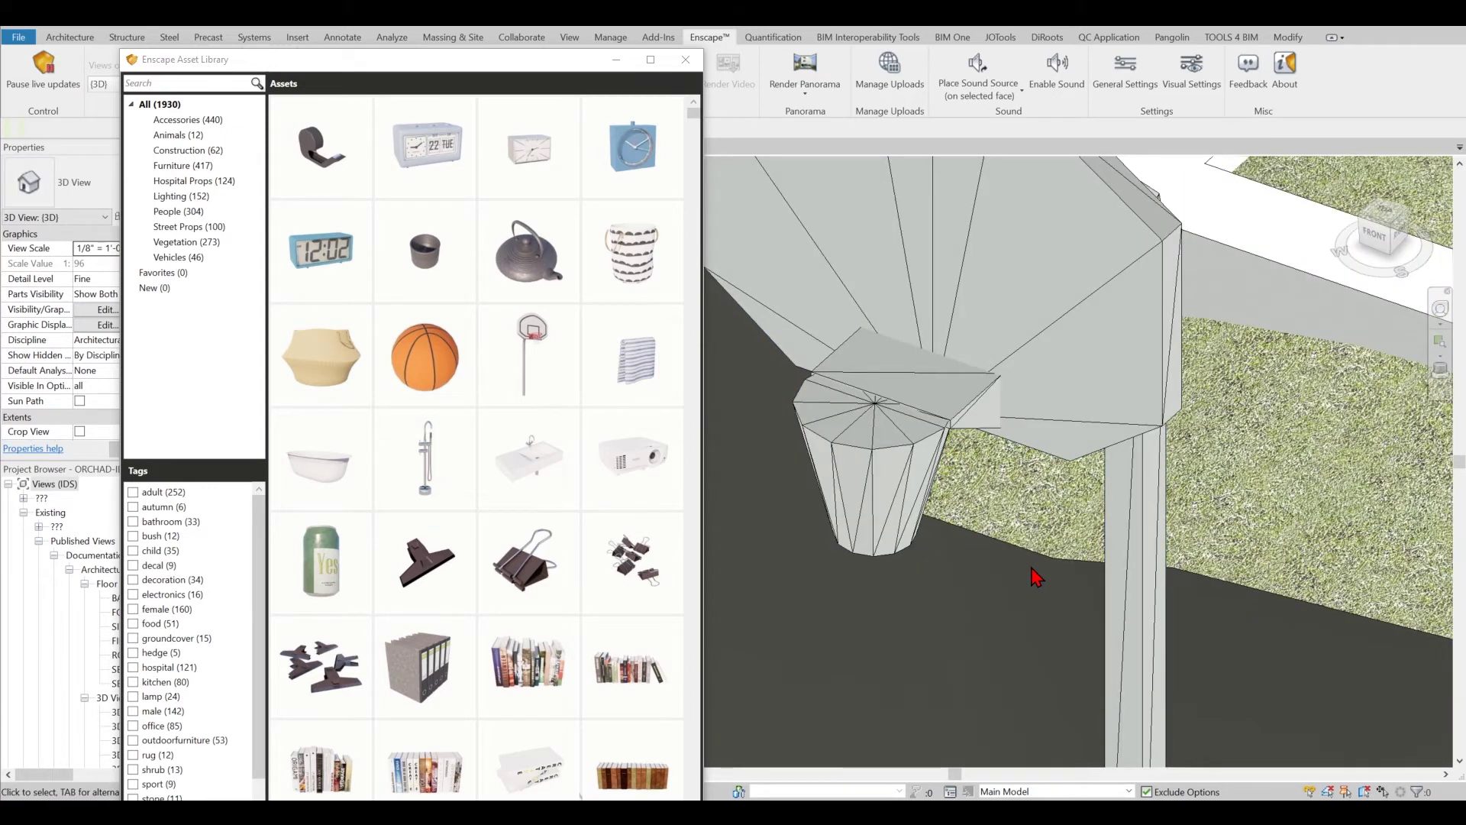
shift+middle_drag(1037, 577, 1164, 493)
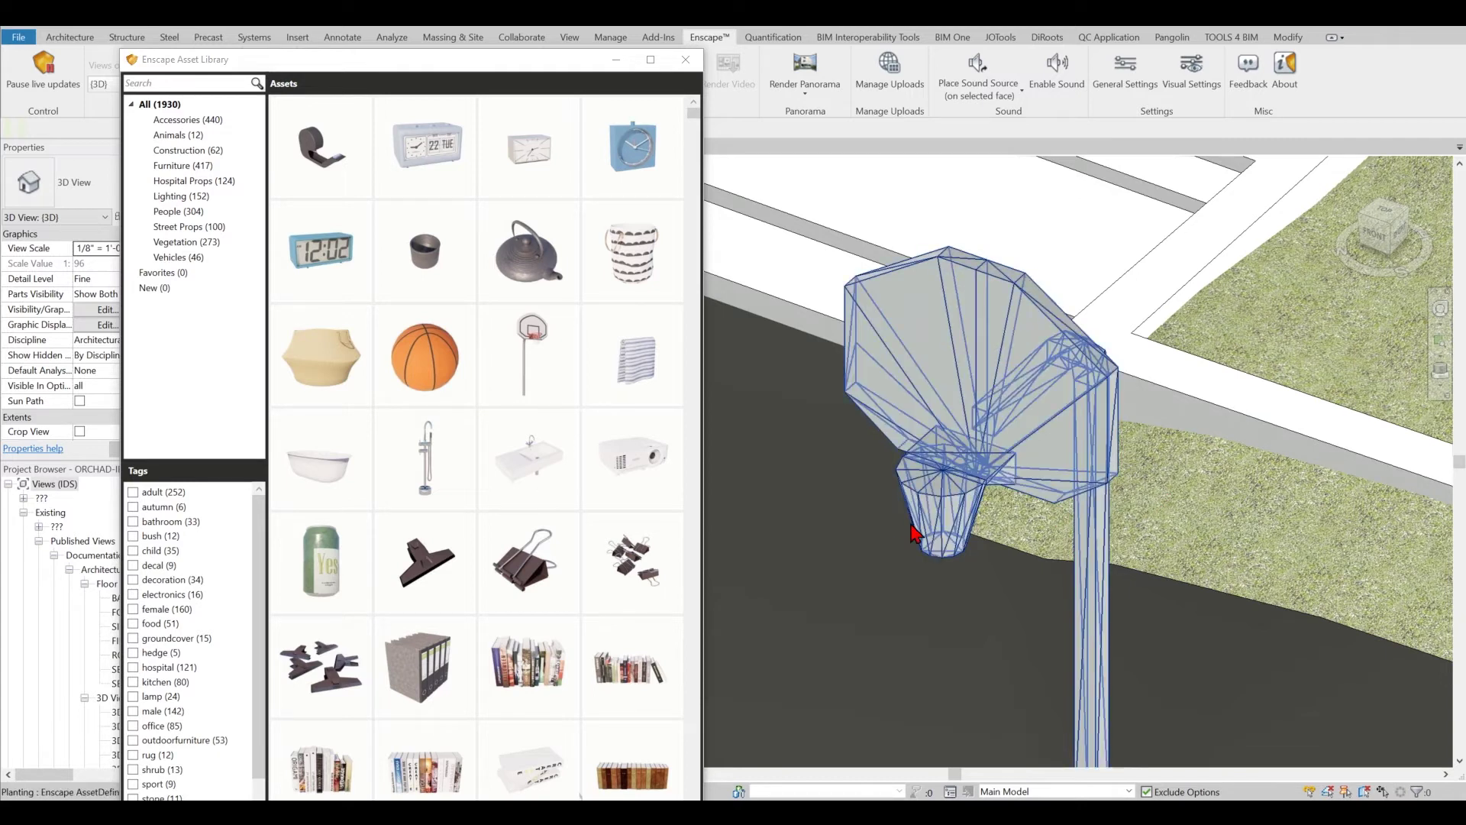
click(617, 60)
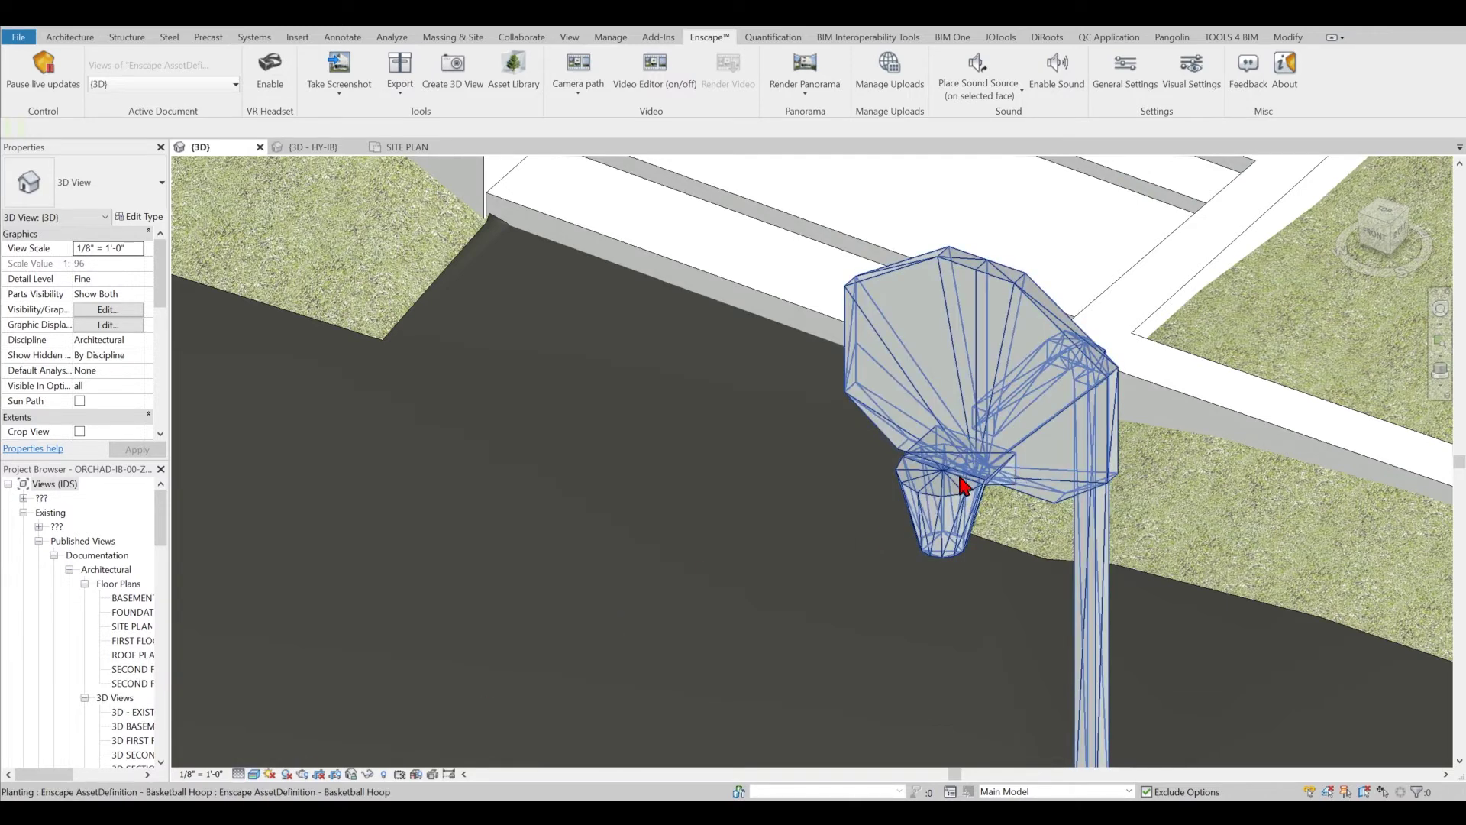
scroll(947, 489, down, 4)
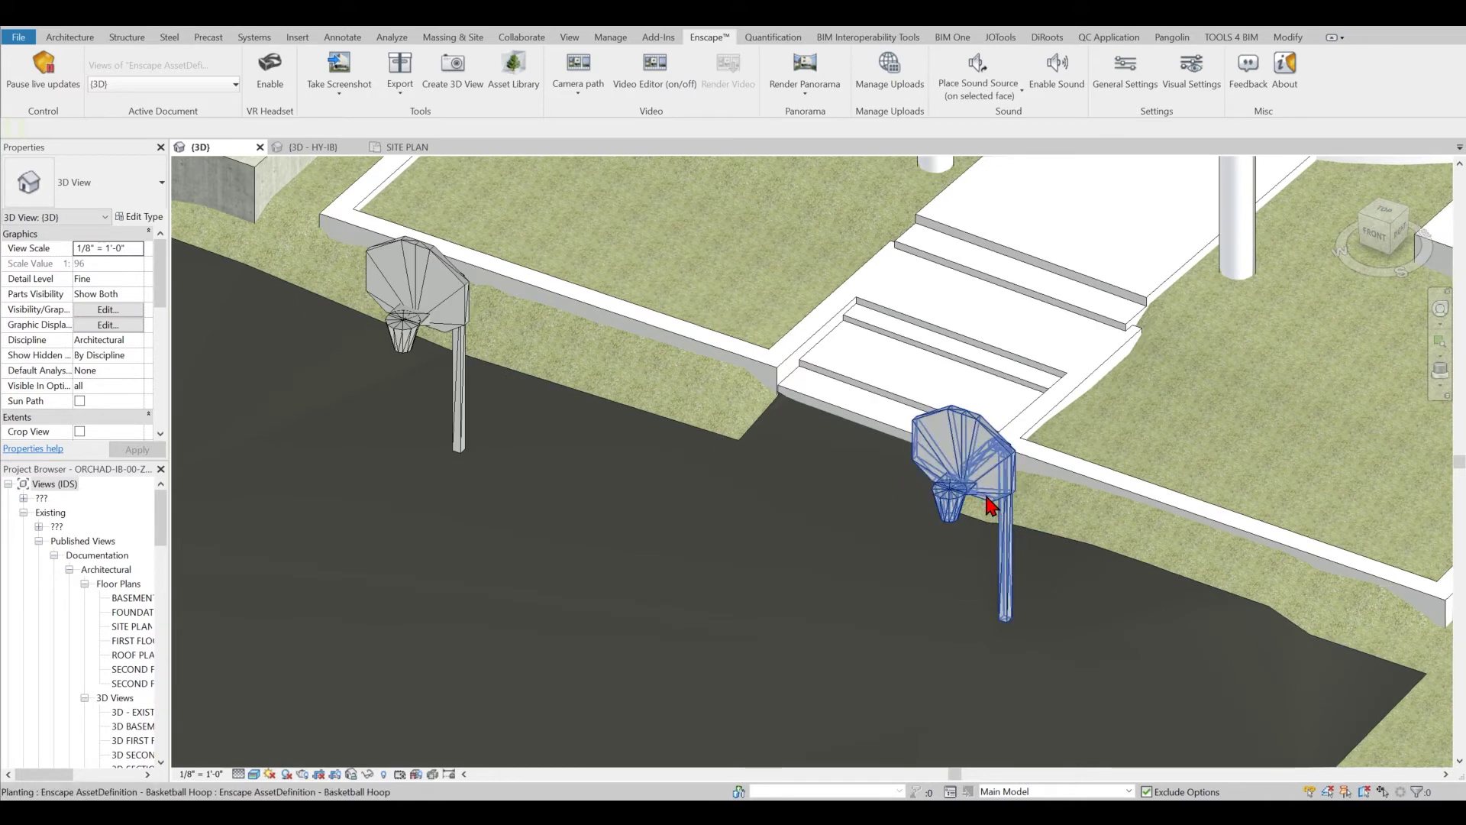
scroll(989, 504, up, 1)
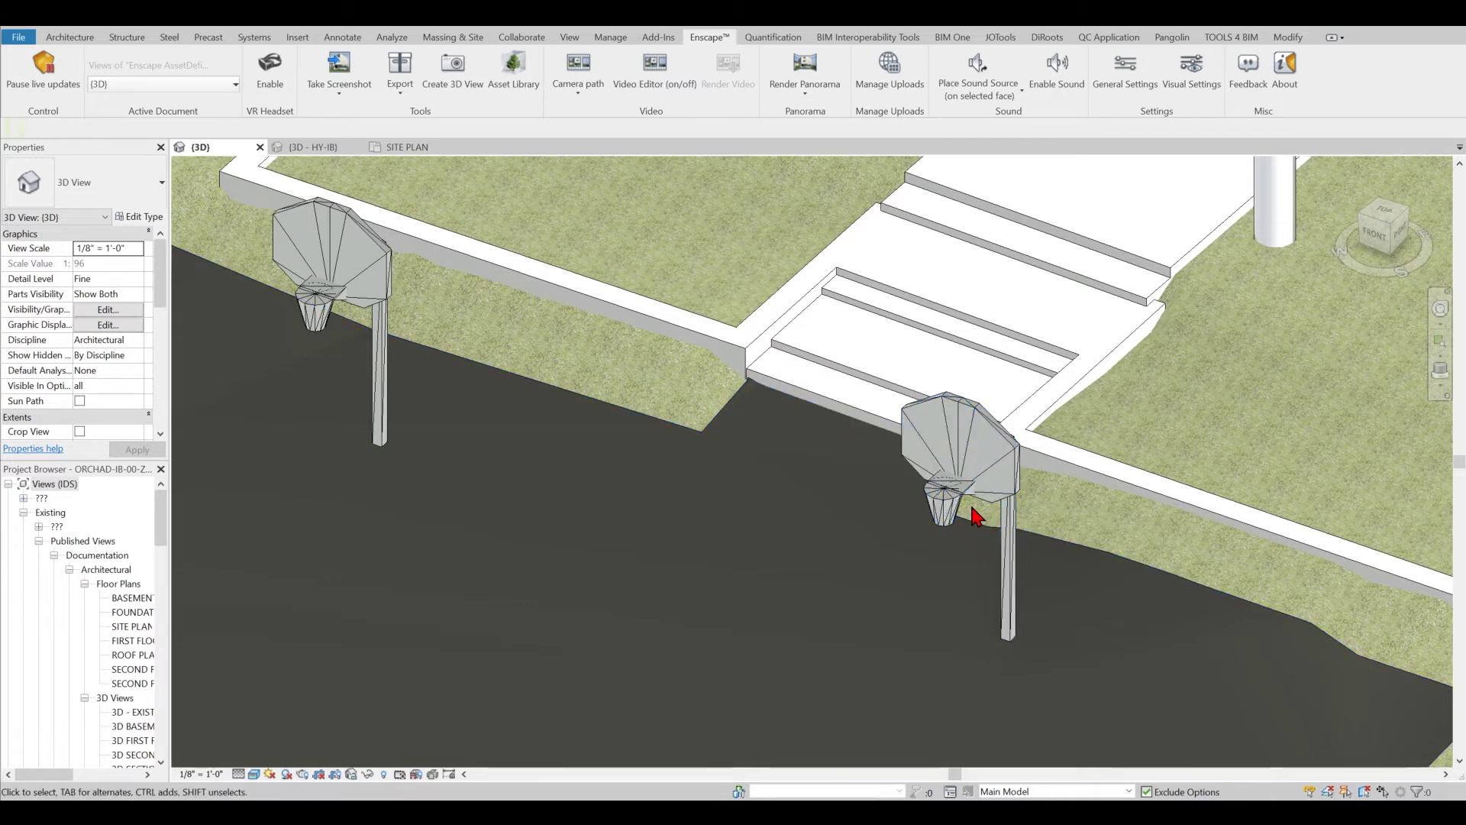
scroll(977, 470, up, 2)
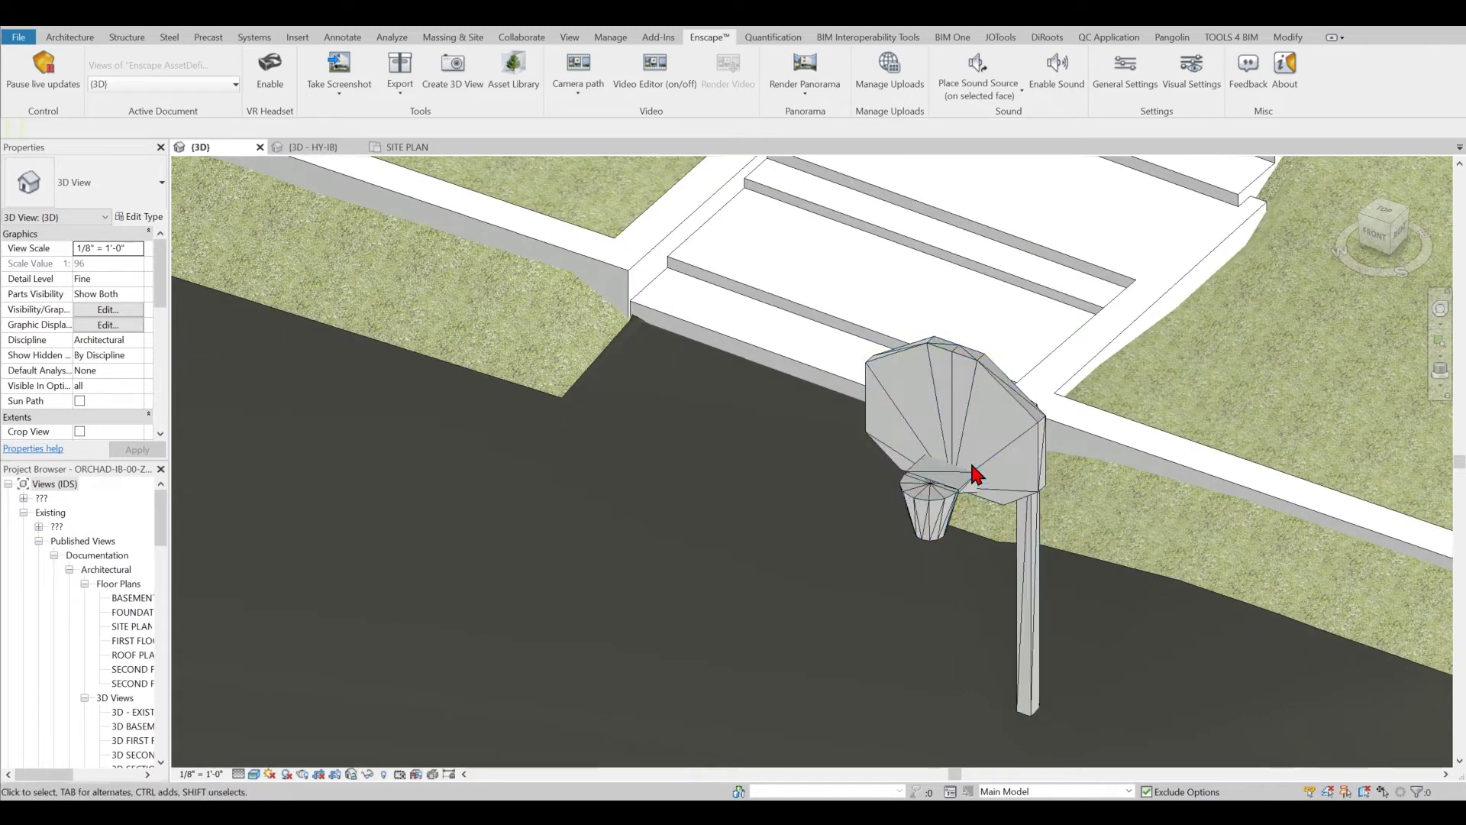
scroll(977, 481, up, 1)
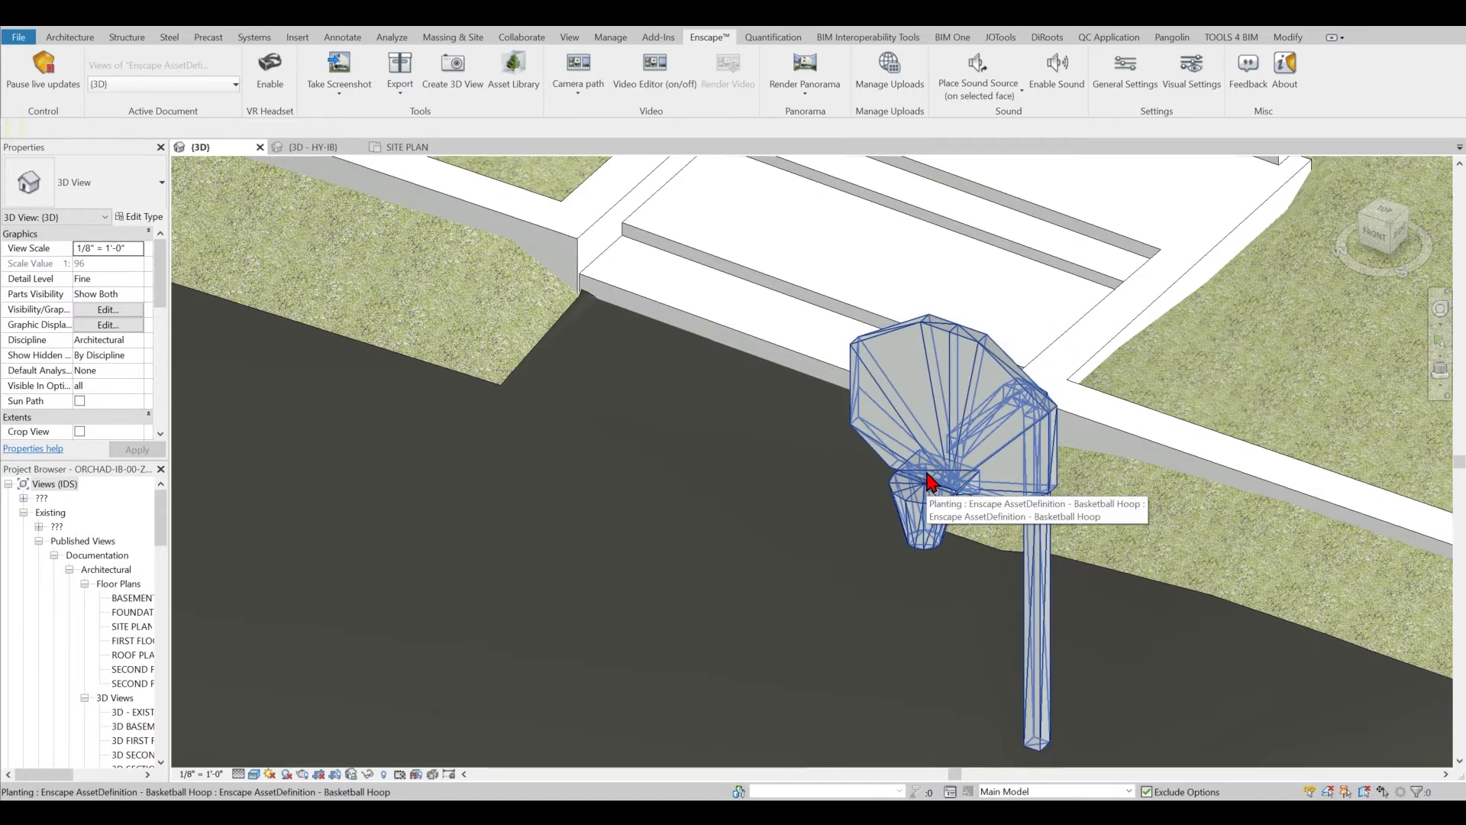
scroll(929, 481, down, 5)
middle_drag(975, 474, 879, 336)
scroll(860, 285, up, 8)
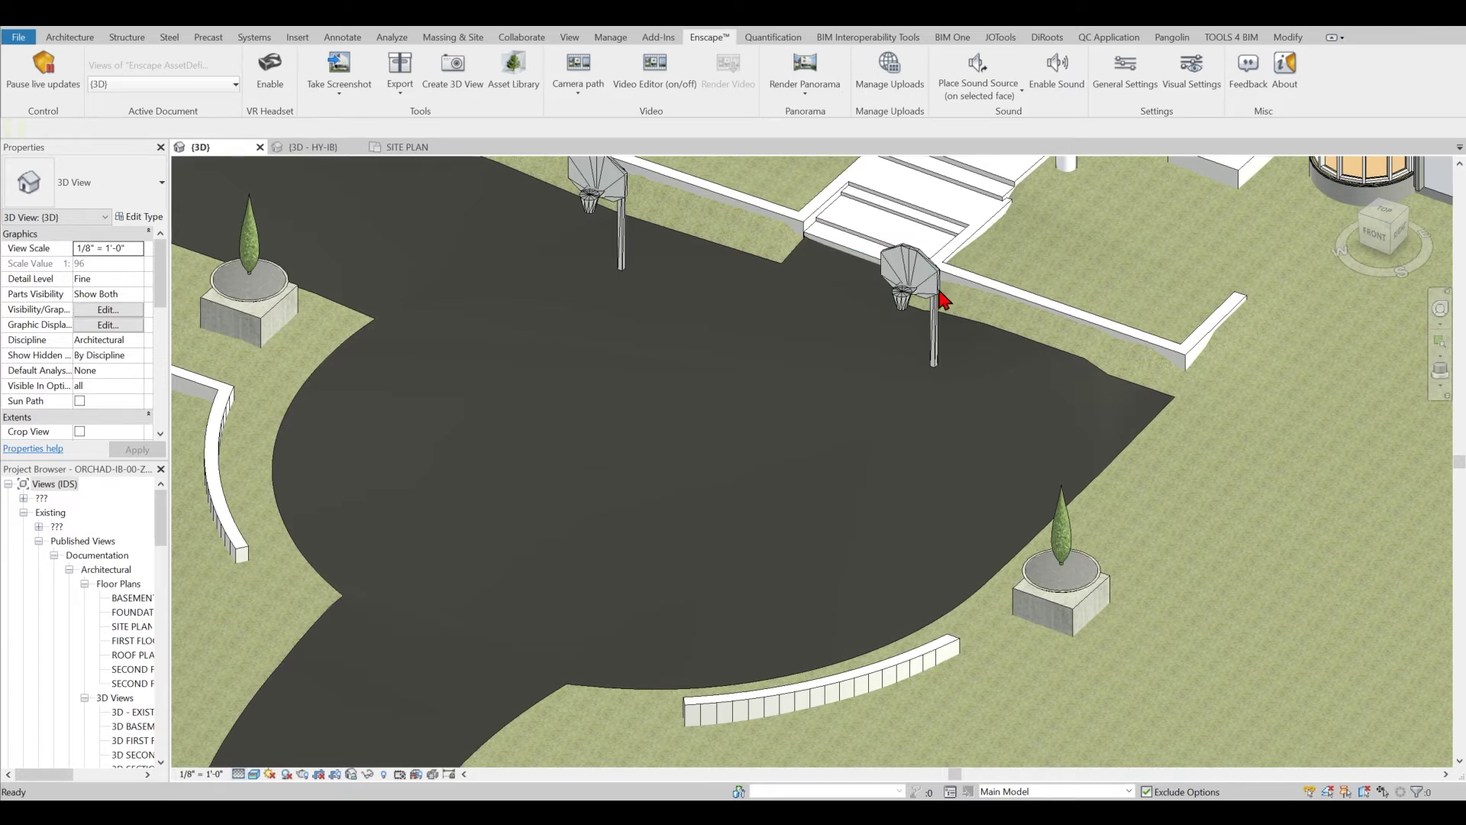
scroll(945, 299, up, 2)
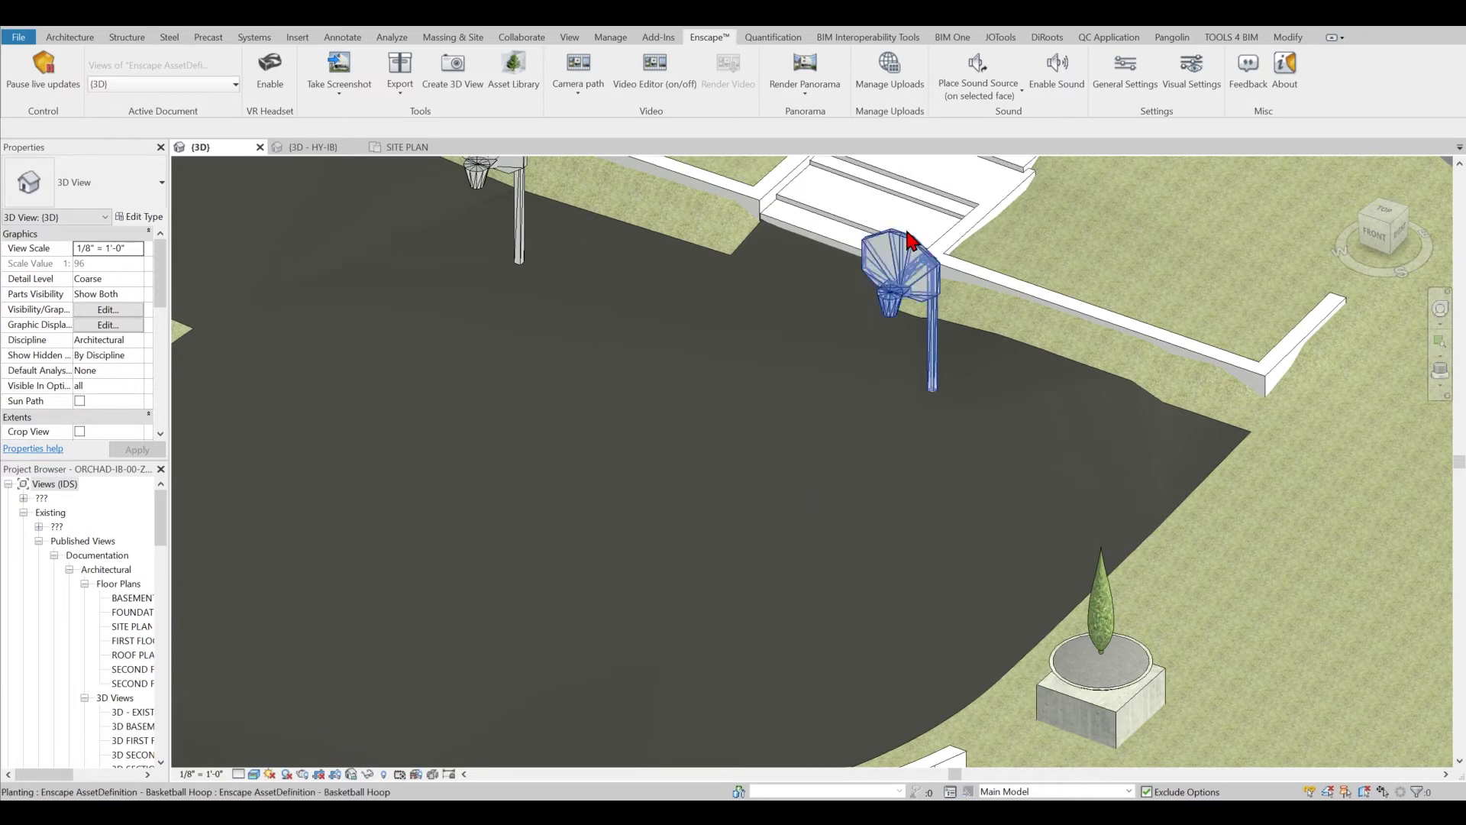
scroll(913, 294, up, 2)
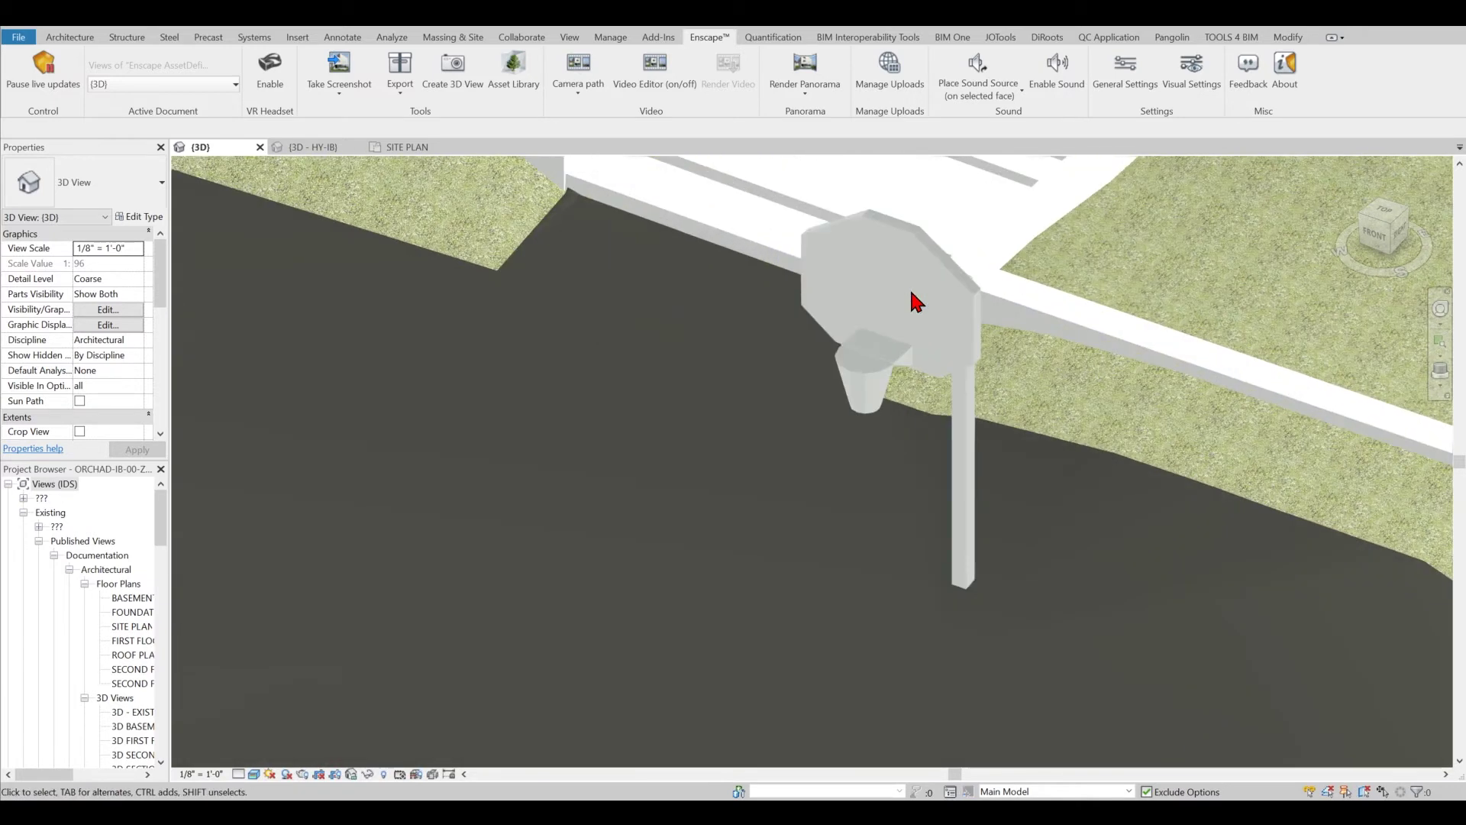
click(238, 773)
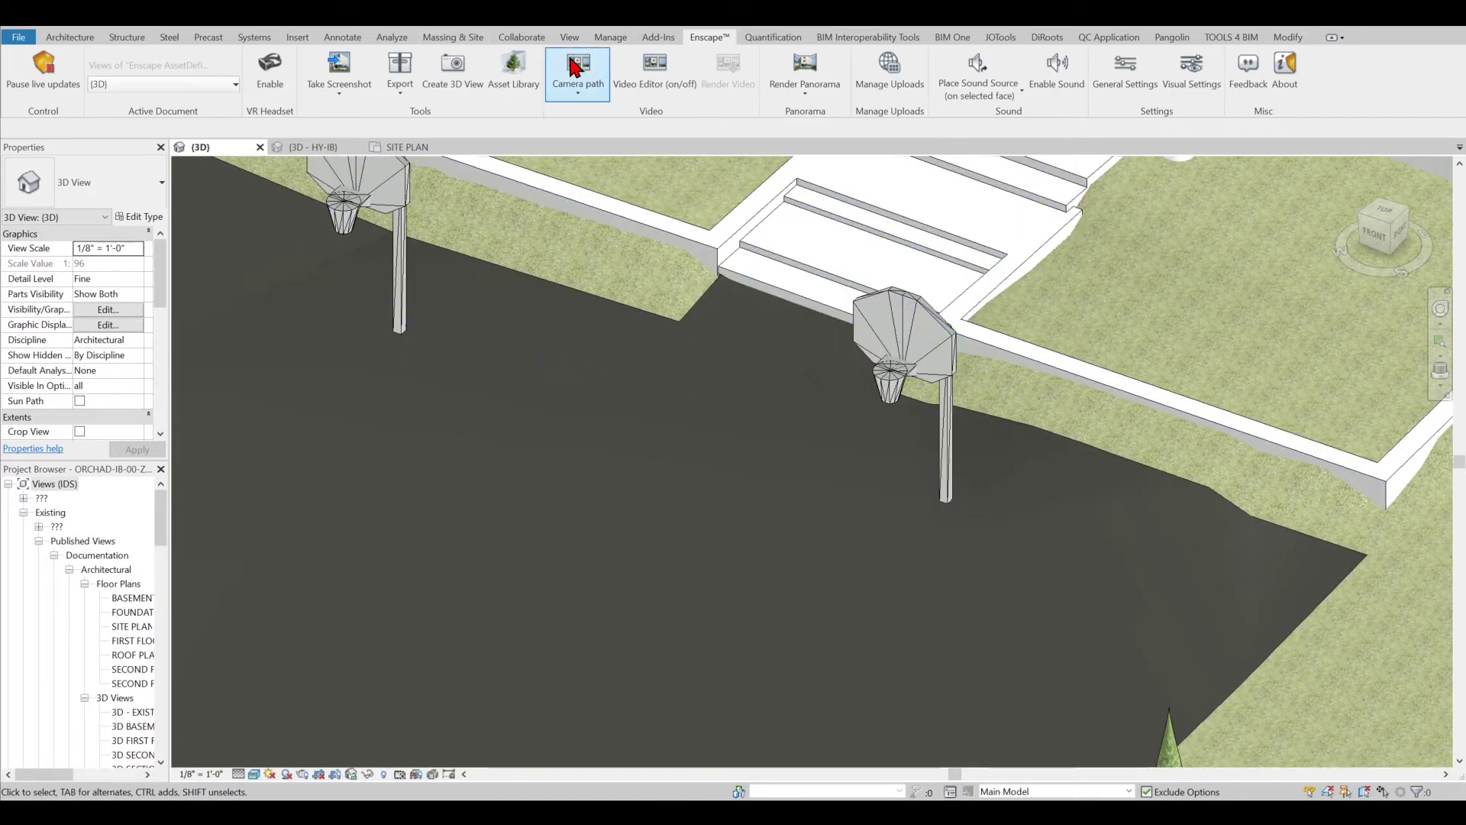
Step: Place an Enscape Birch 03 tree from the Vegetation category on the driveway by the right hoop
click(513, 67)
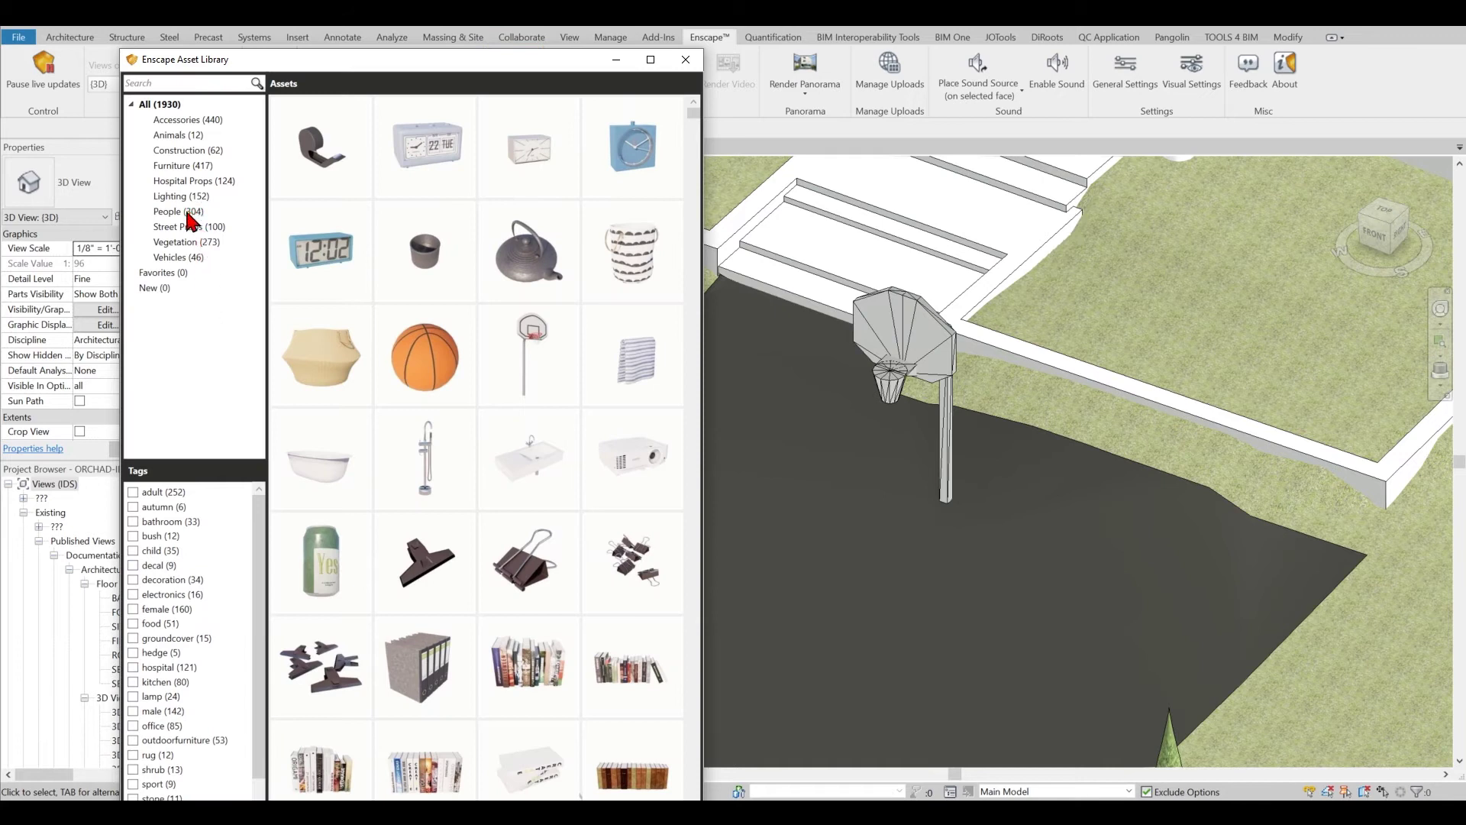
click(190, 244)
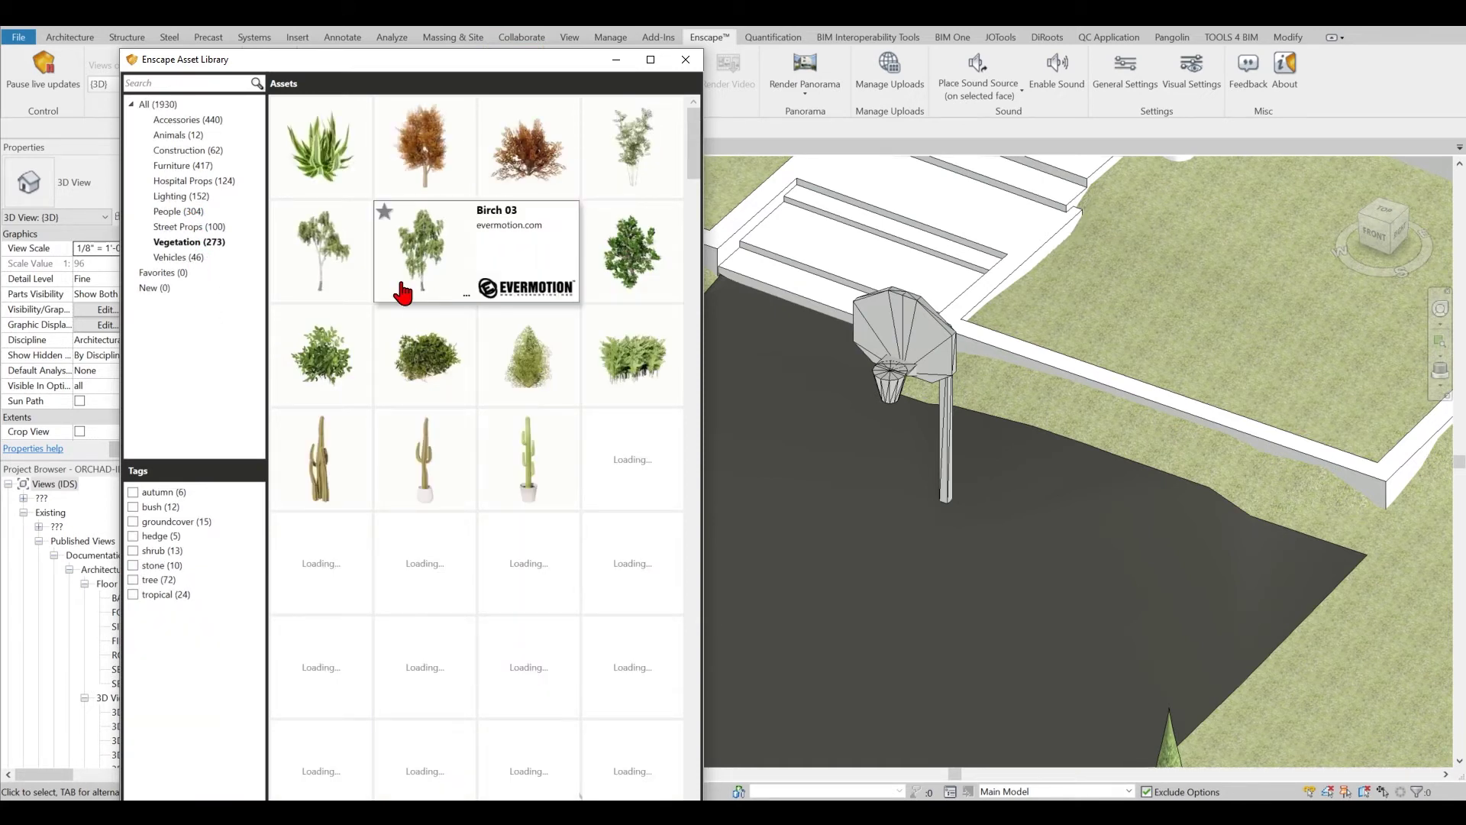
click(402, 292)
click(419, 268)
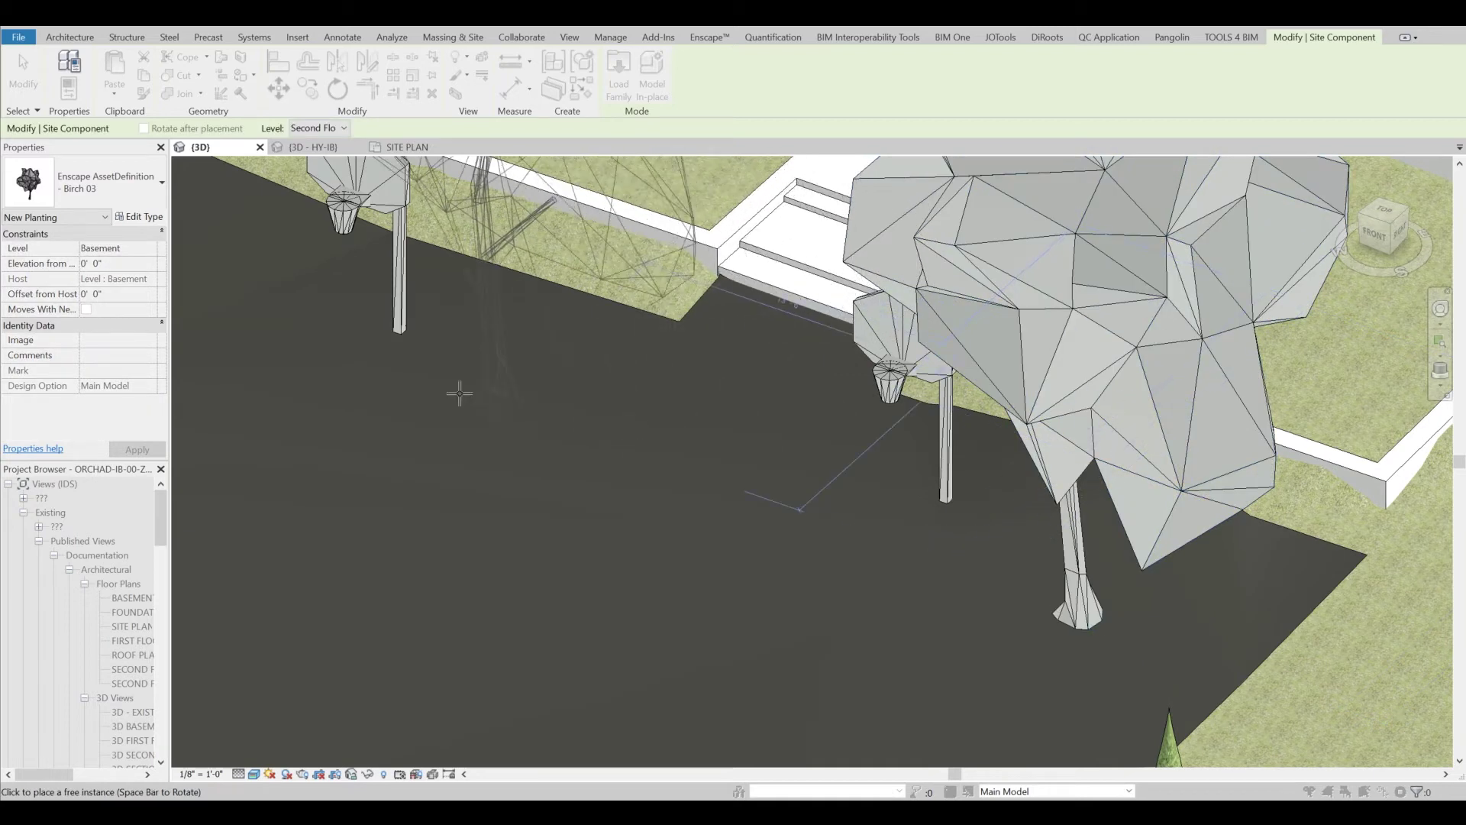
key(Escape)
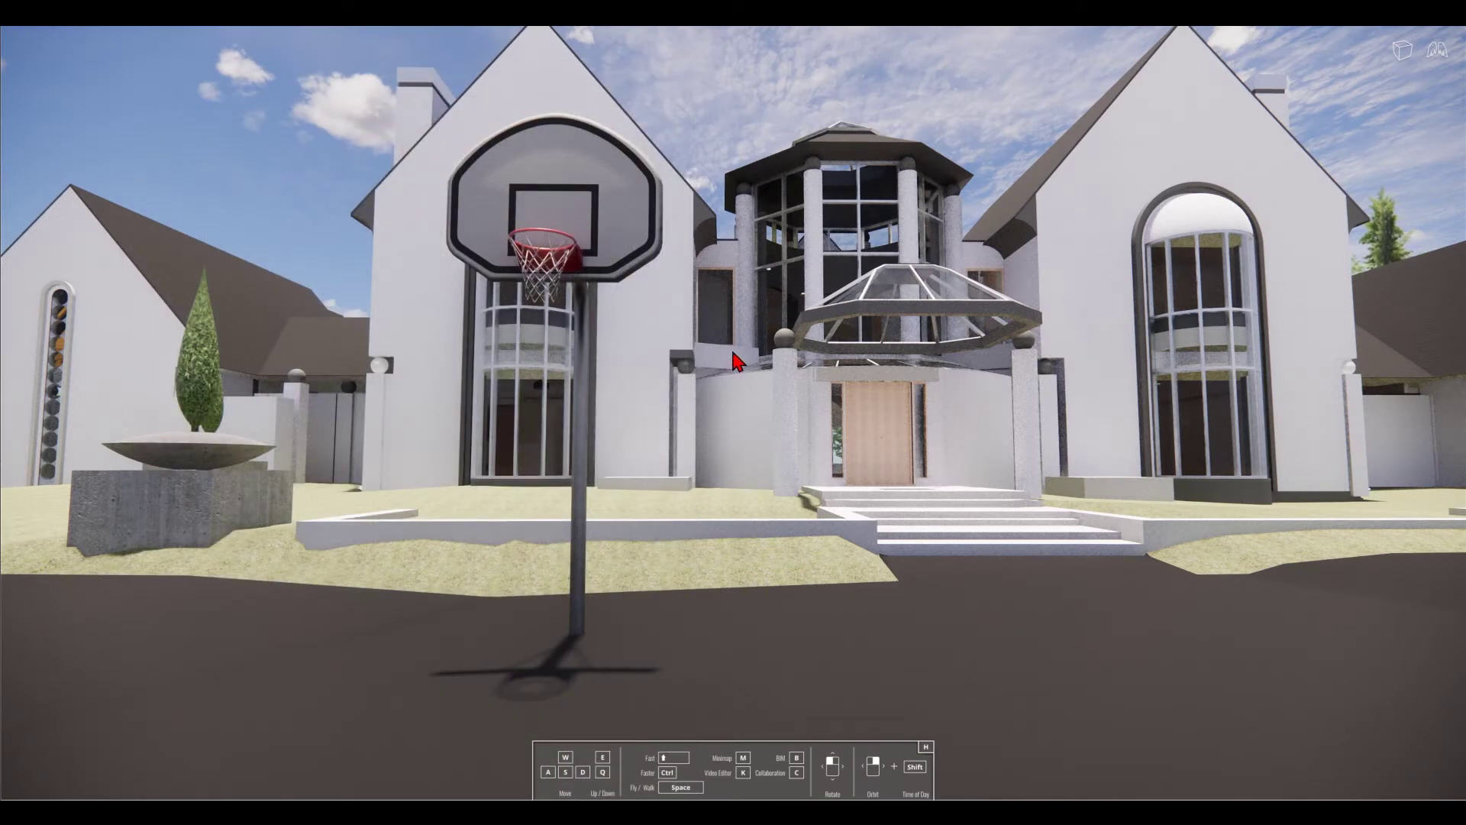
Step: Orbit and move the Enscape camera toward the birch and hoop, then return to Revit's 3D view
right_drag(735, 362, 634, 298)
key(w)
key(a)
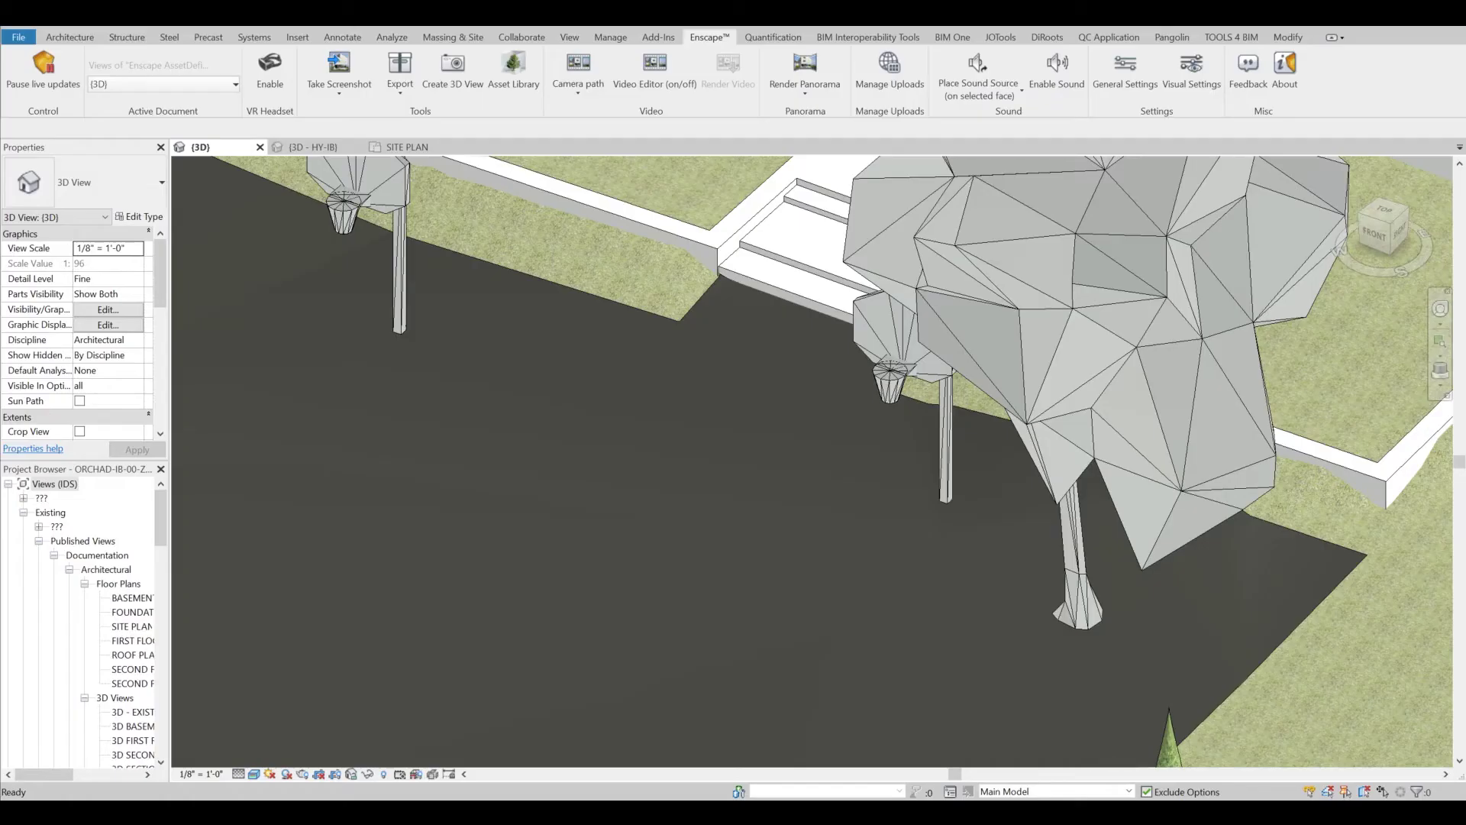
click(344, 191)
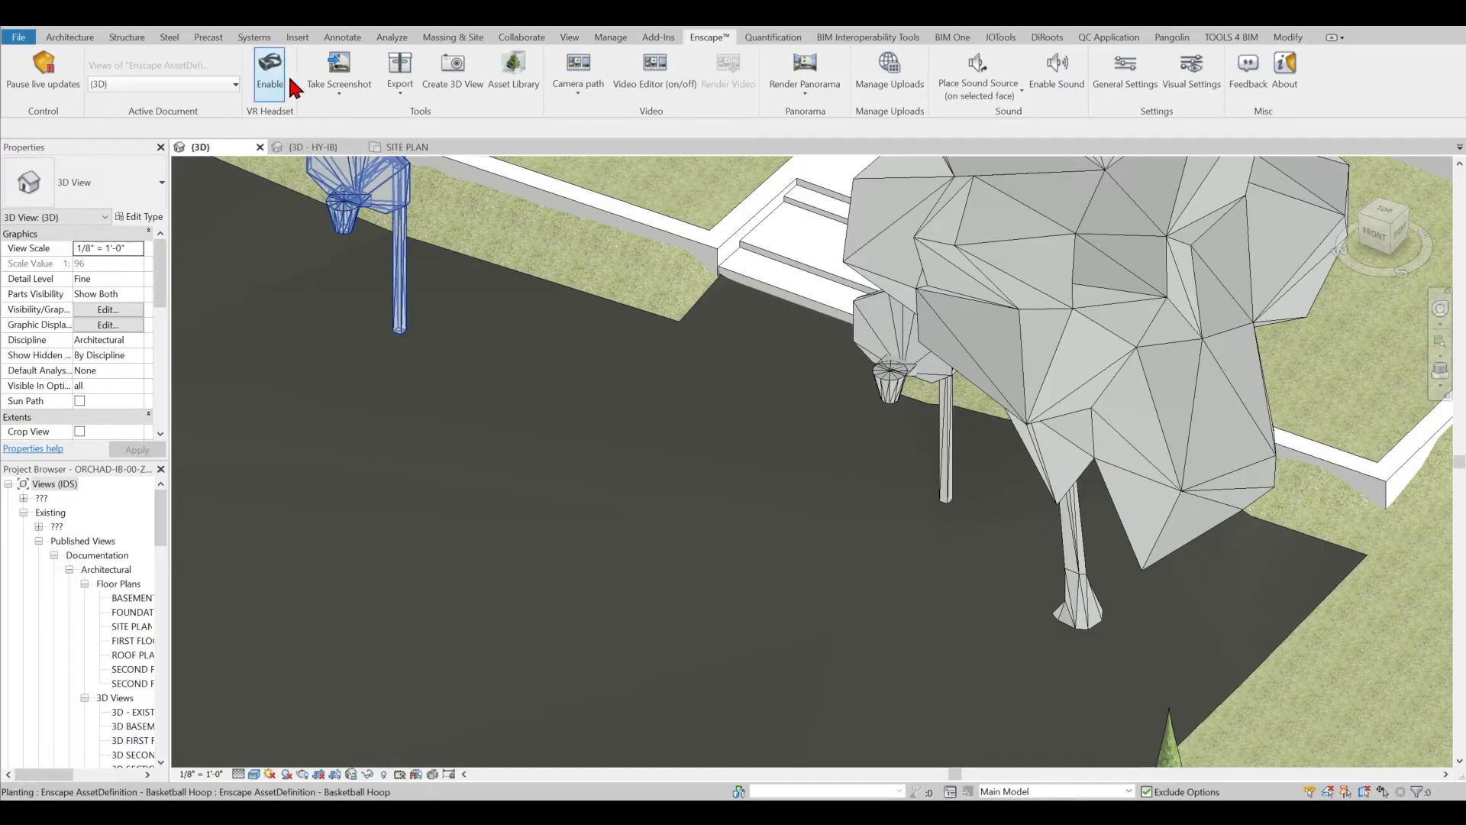
Step: Place the red Car 01 from Enscape's Vehicles category on the driveway between the hoops
click(511, 84)
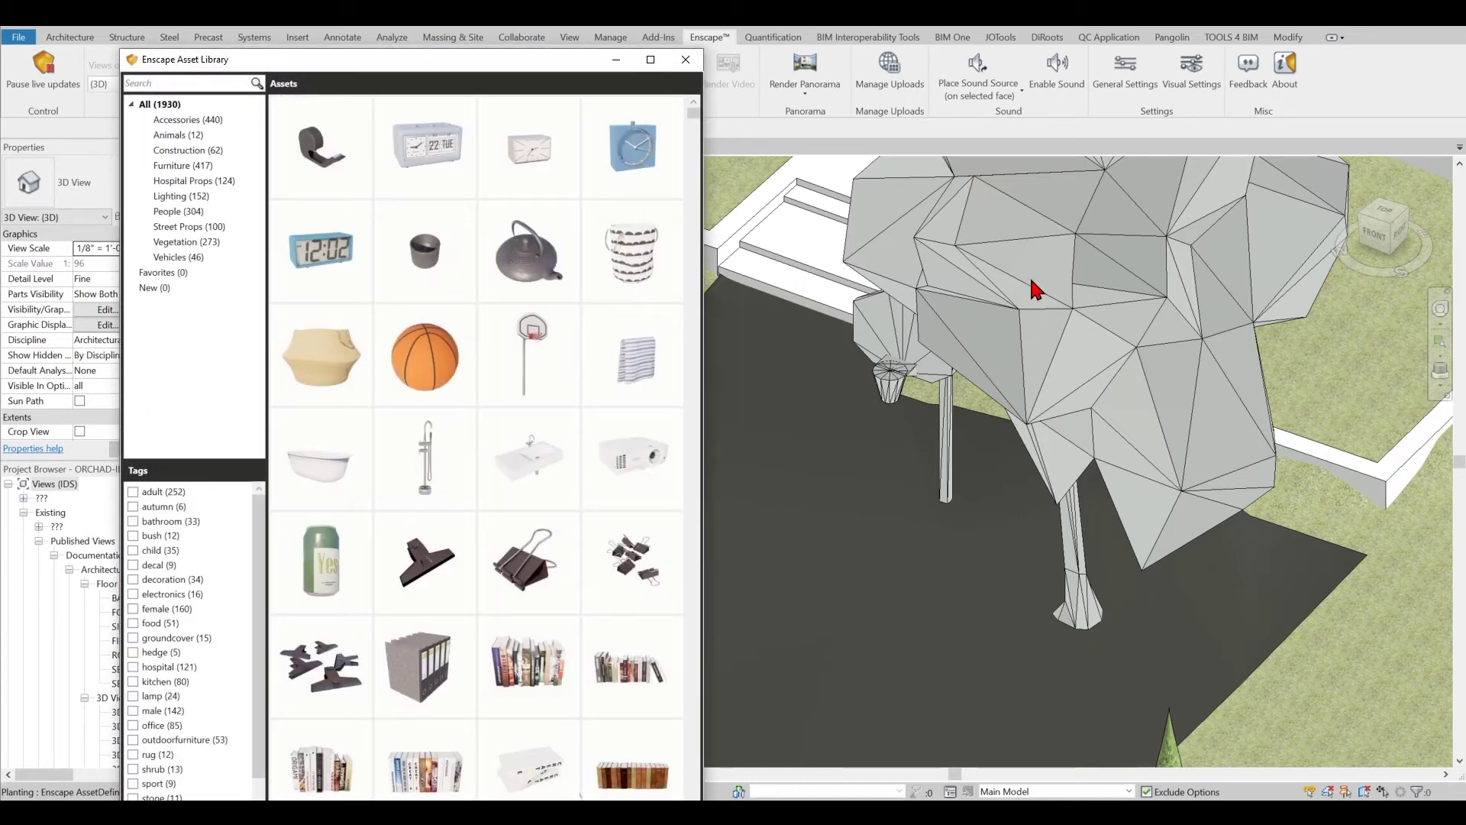
mouse_move(648, 261)
click(188, 260)
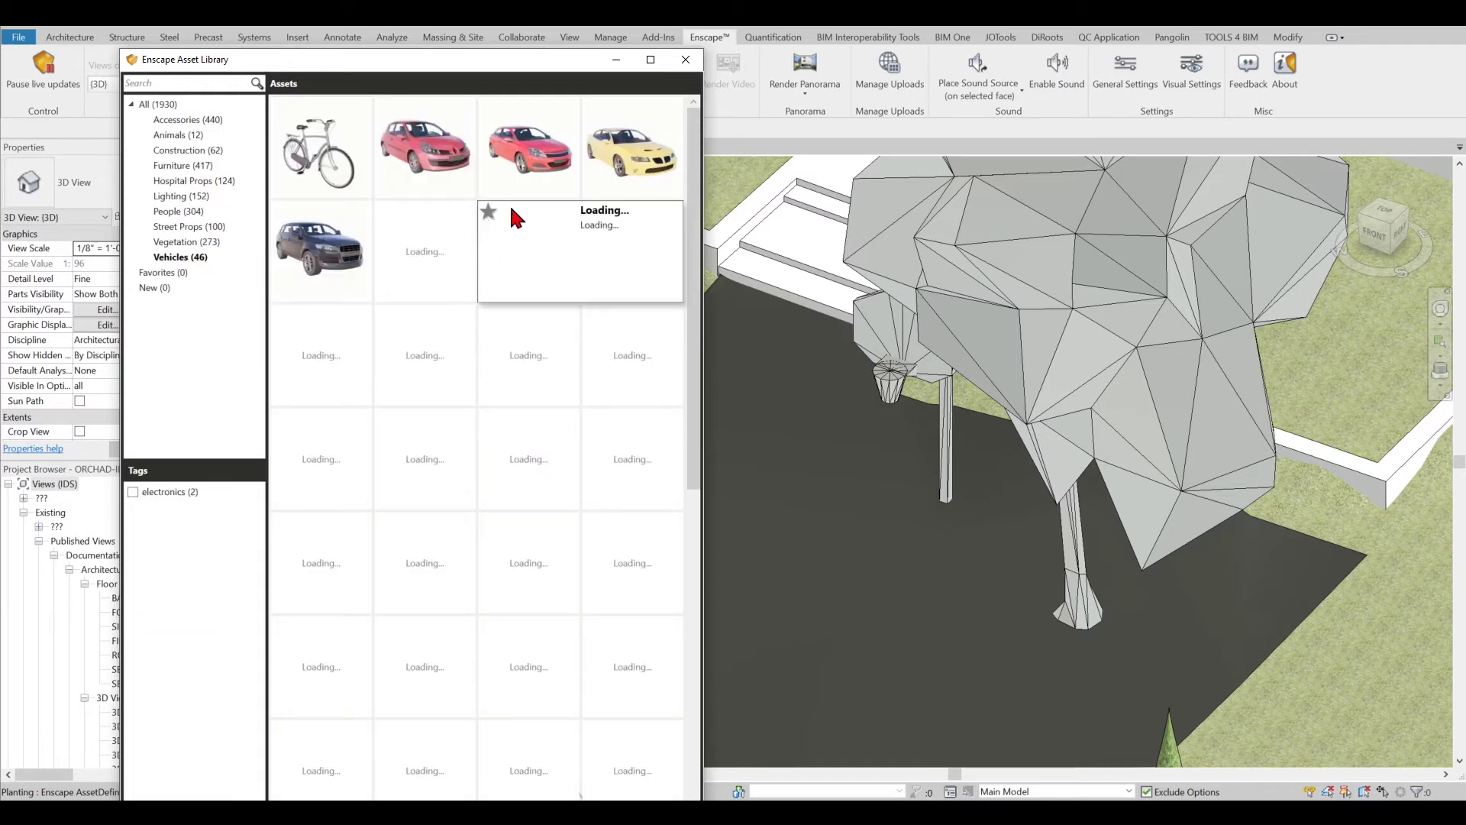
mouse_move(529, 180)
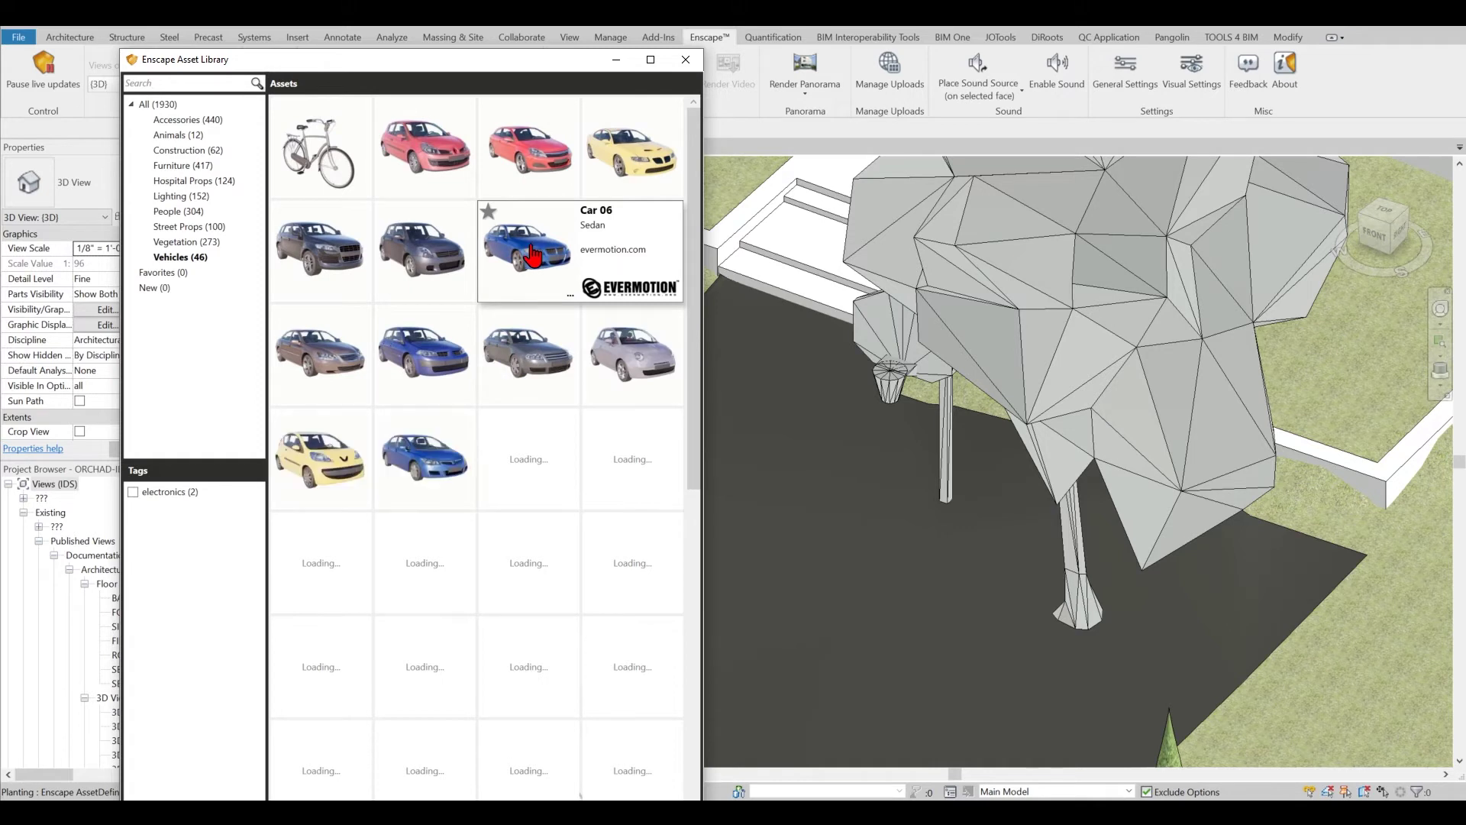
mouse_move(553, 168)
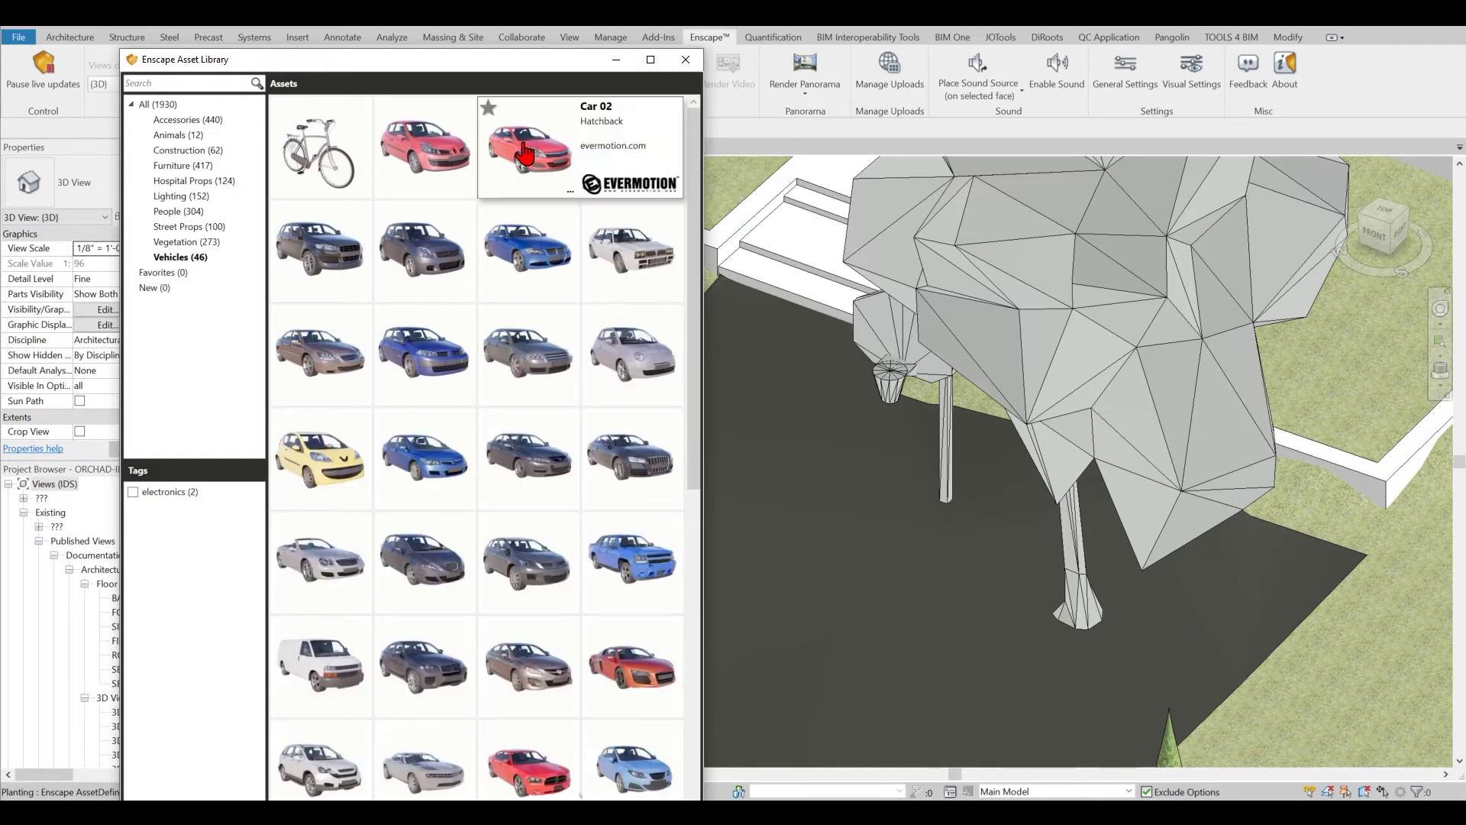
mouse_move(539, 475)
click(420, 152)
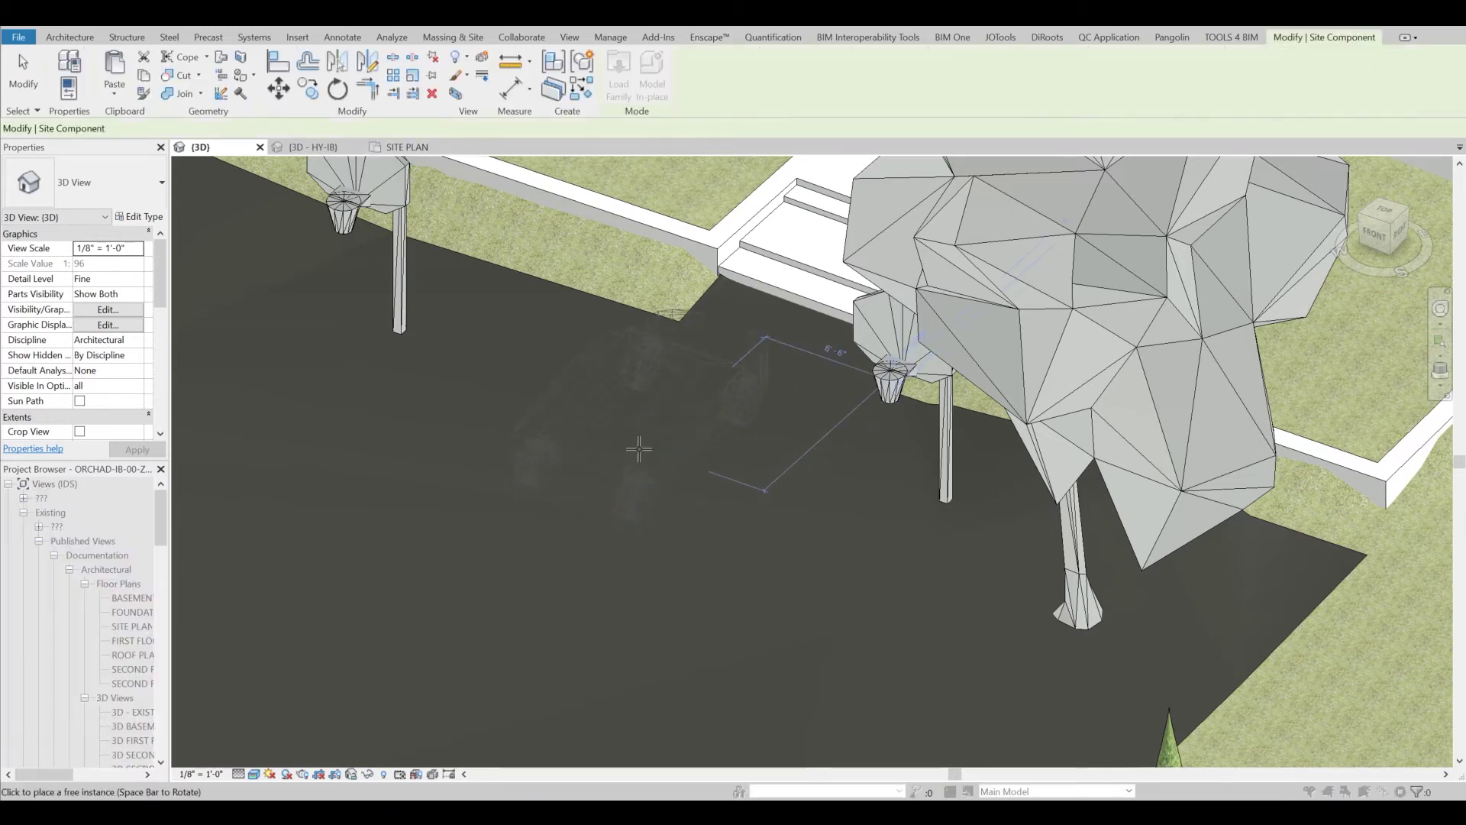
click(631, 488)
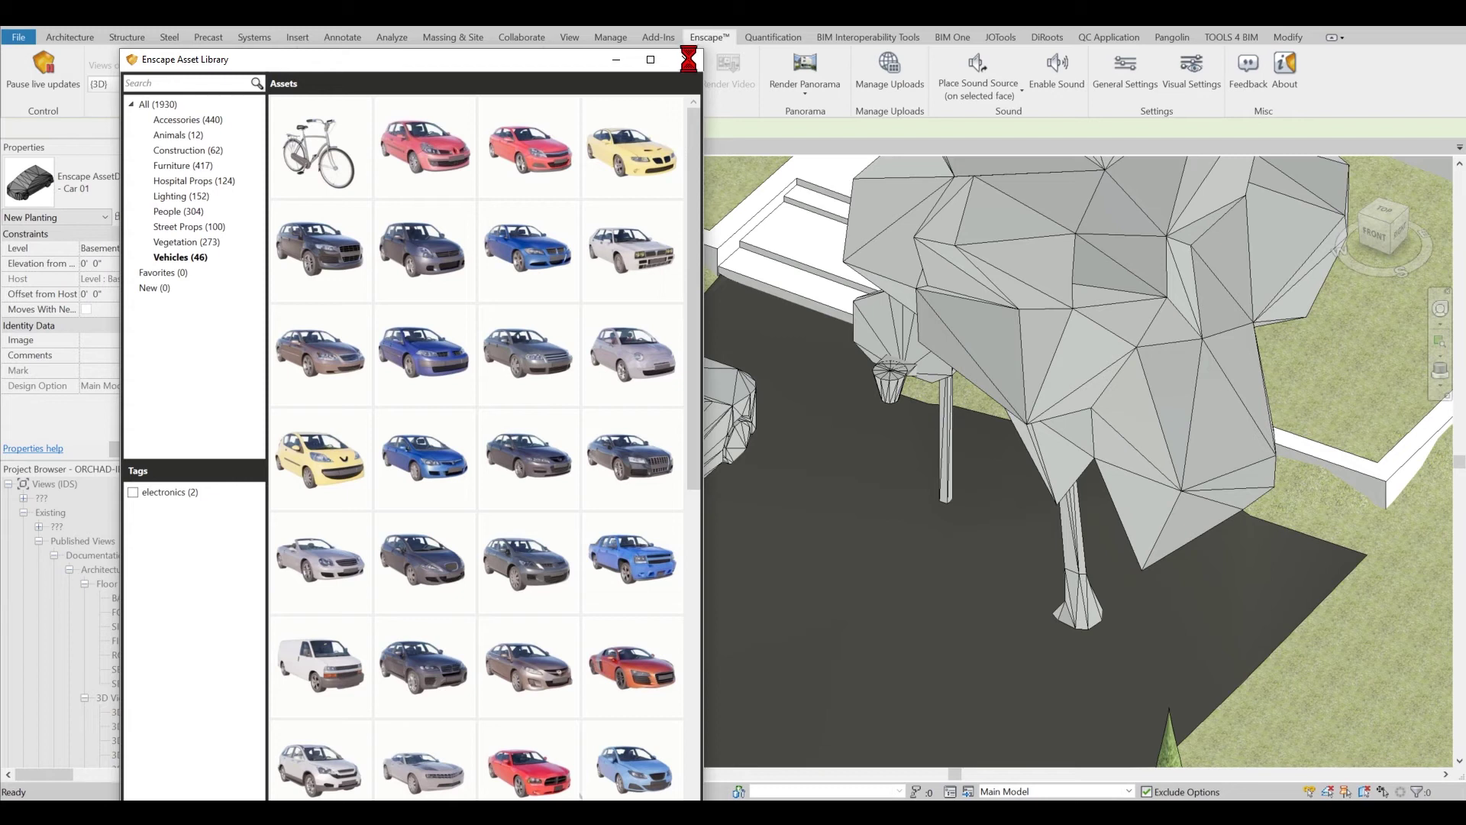
click(687, 59)
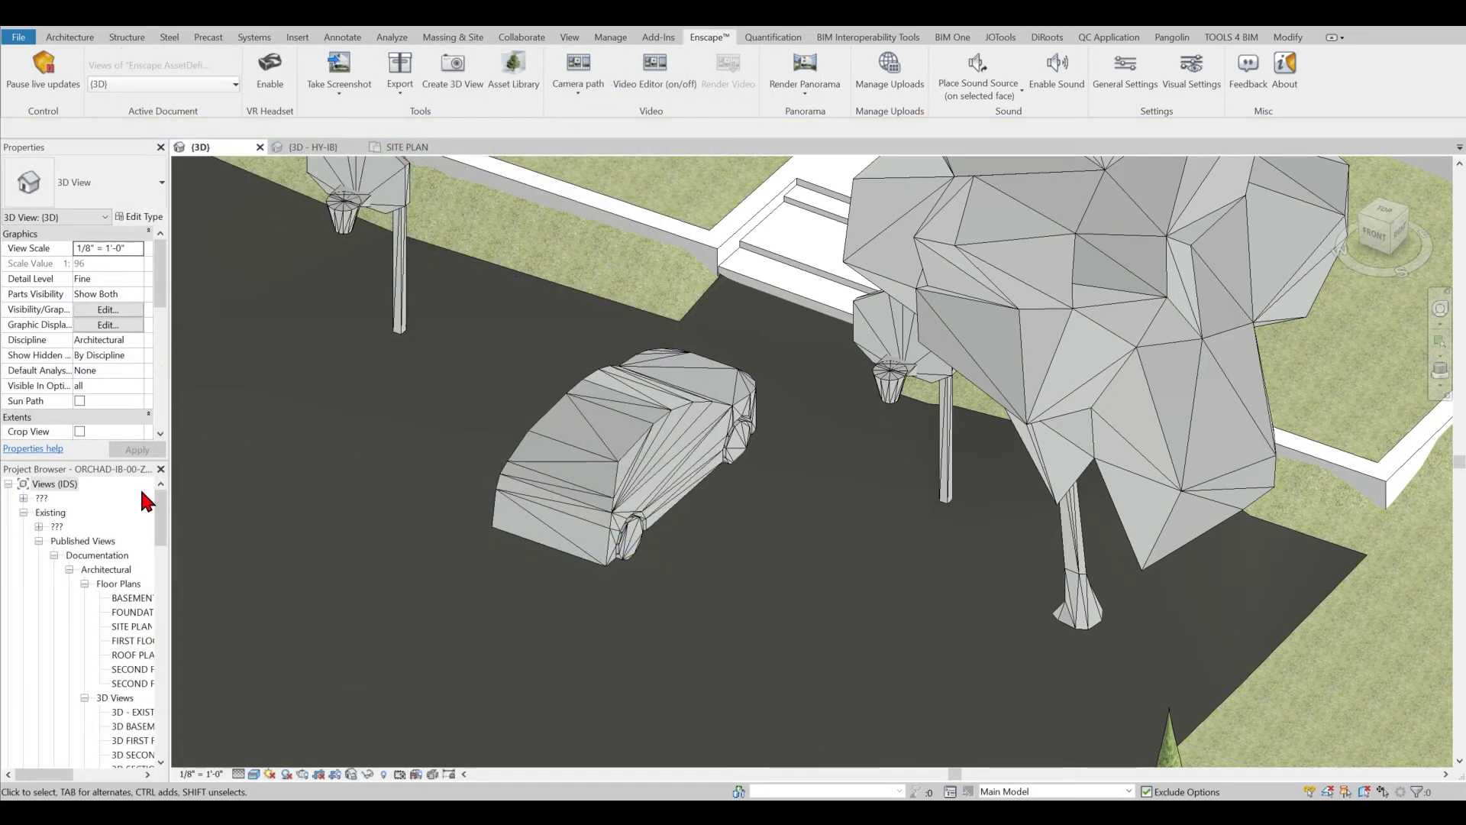
Step: Open the SITE PLAN, zoom in on the car, hoops and birch, then bring up Enscape's render
double_click(129, 626)
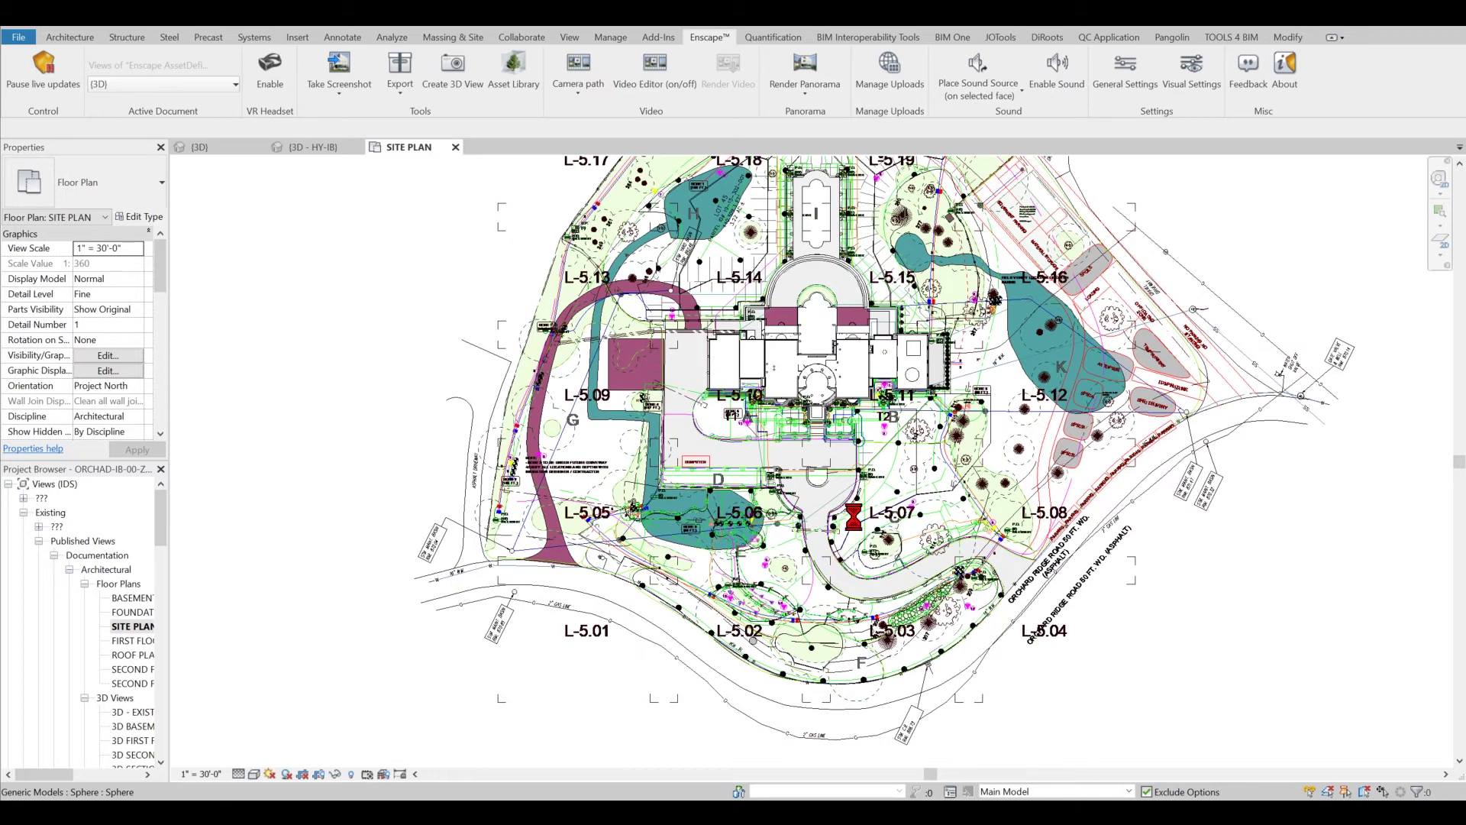
scroll(853, 516, up, 5)
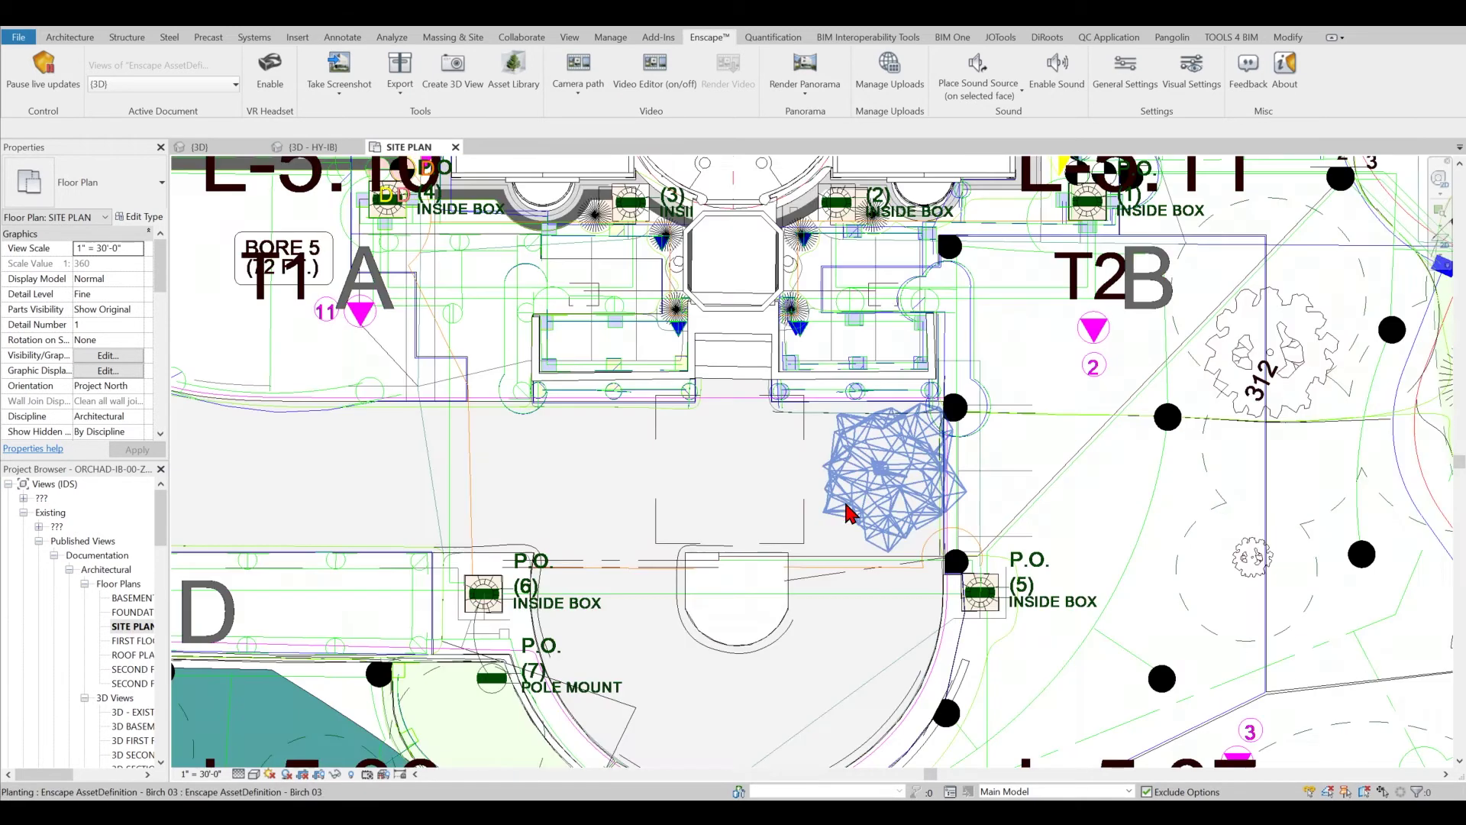
scroll(687, 468, up, 2)
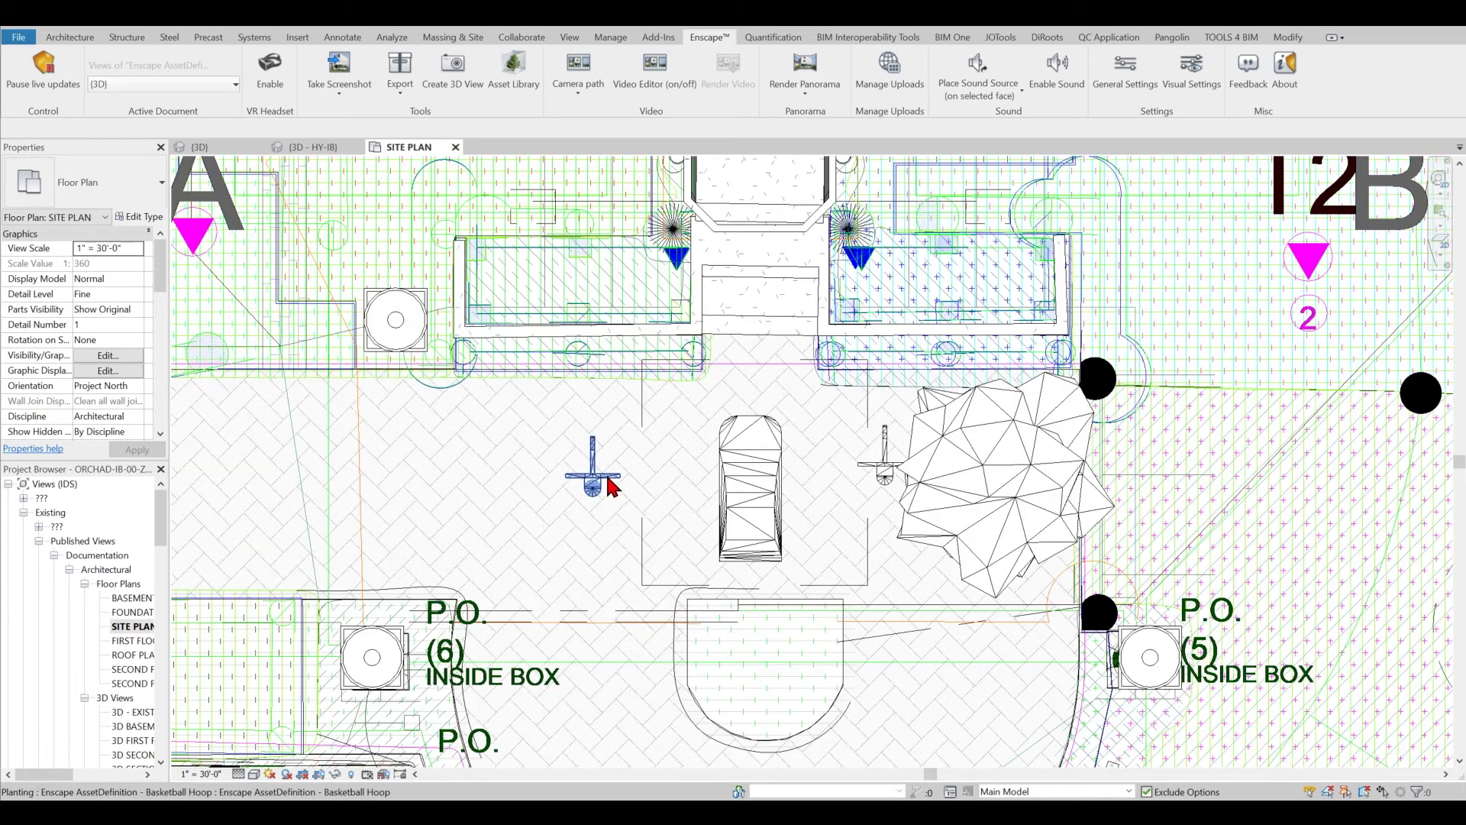
scroll(858, 501, up, 3)
scroll(840, 528, down, 3)
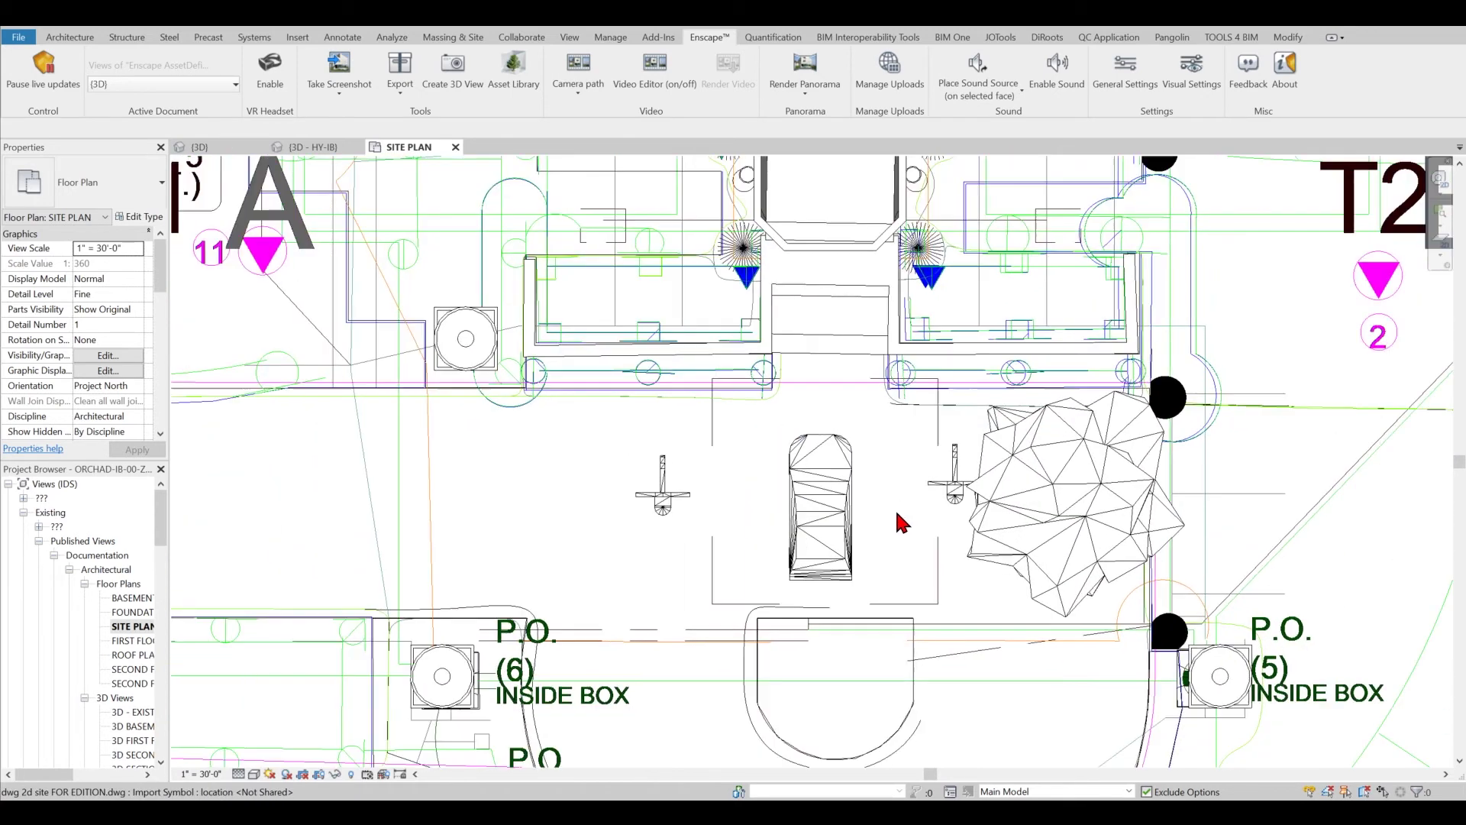
mouse_move(777, 779)
click(875, 748)
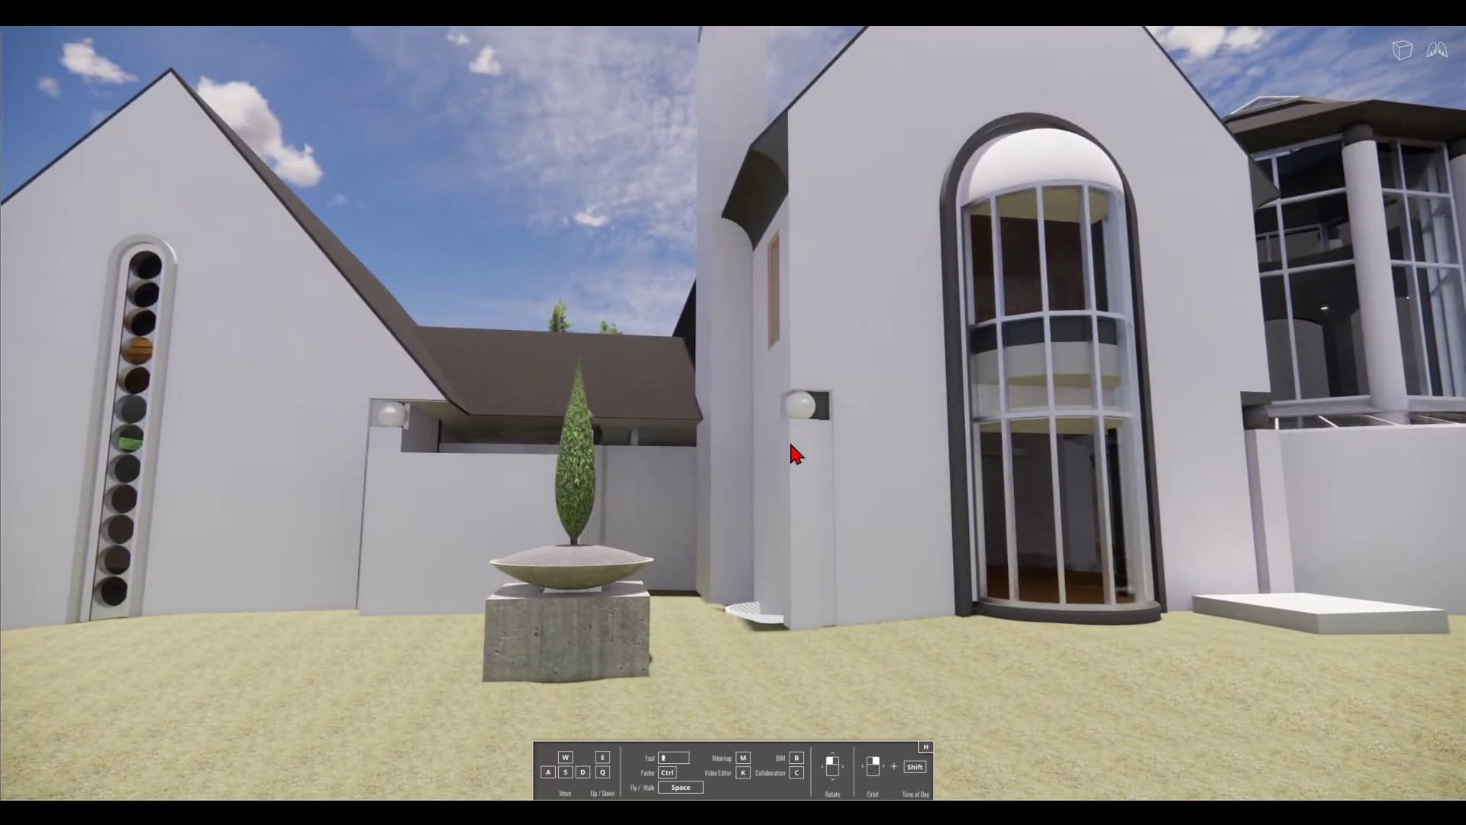
Step: In Enscape's BIM panel, inspect the 3/4" Medium plaster ceilings and gabled exterior wall, then check the empty Collaboration issues list
key(b)
click(84, 100)
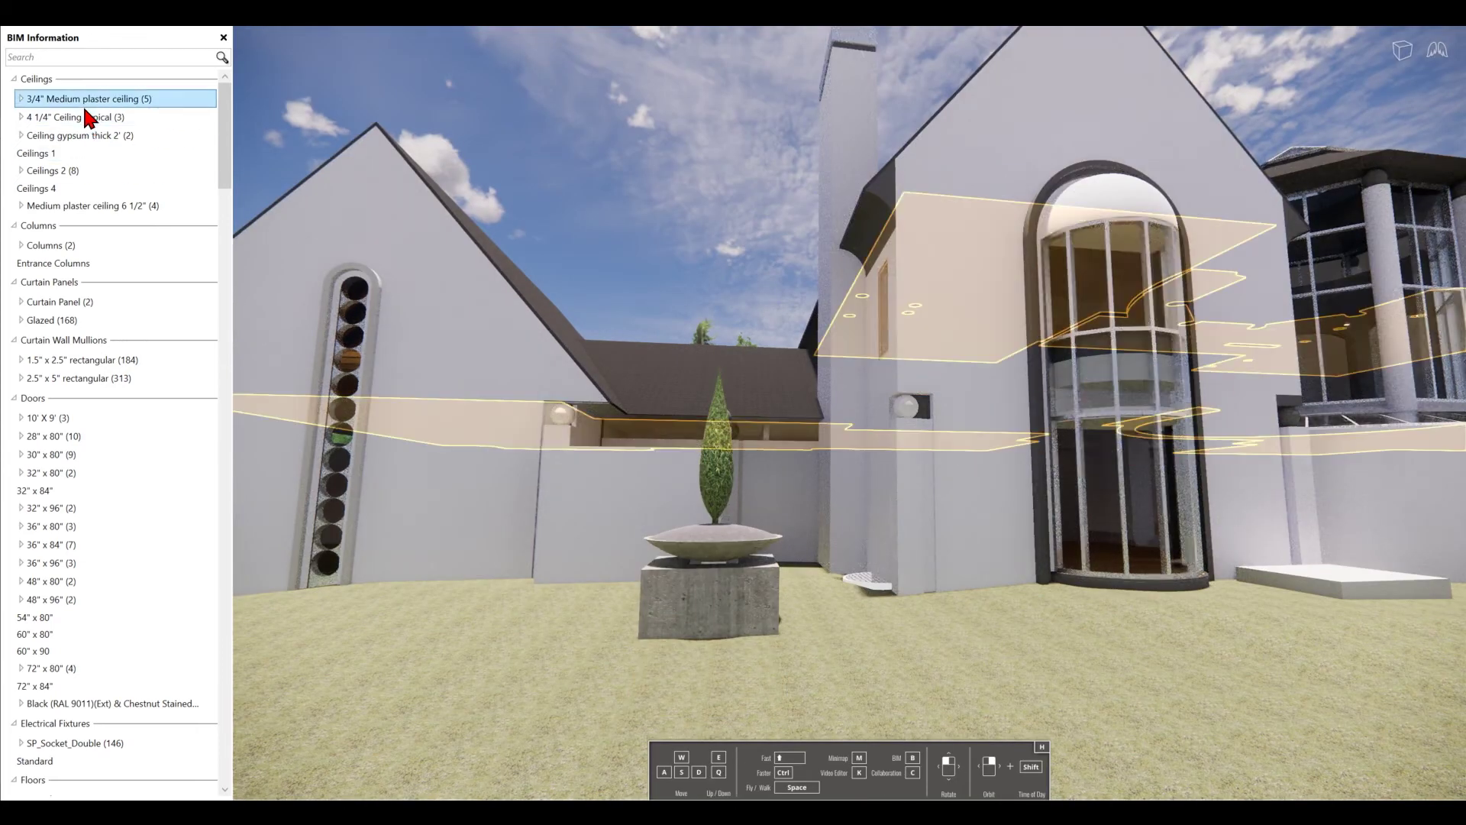
click(949, 331)
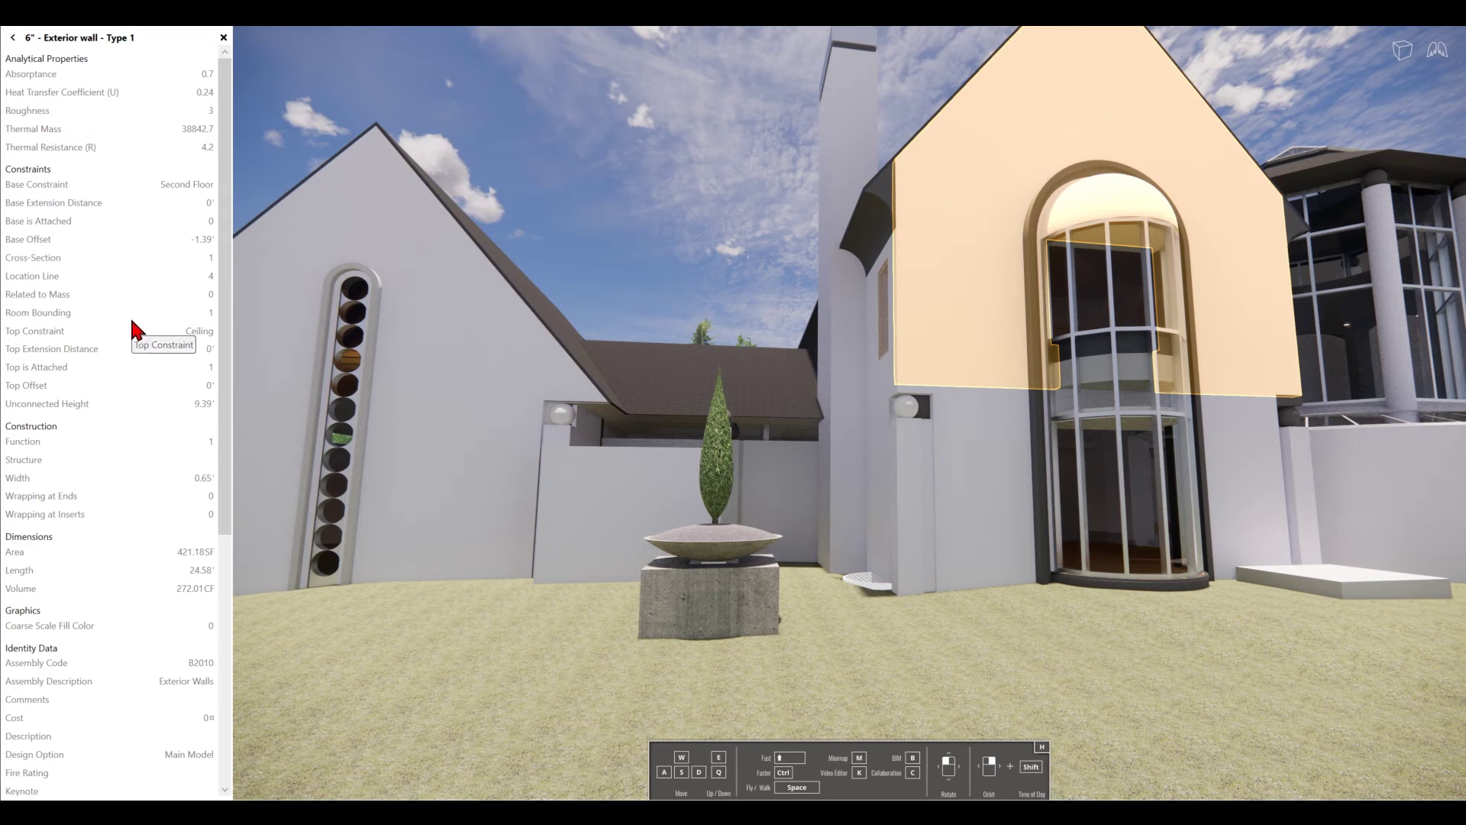
key(c)
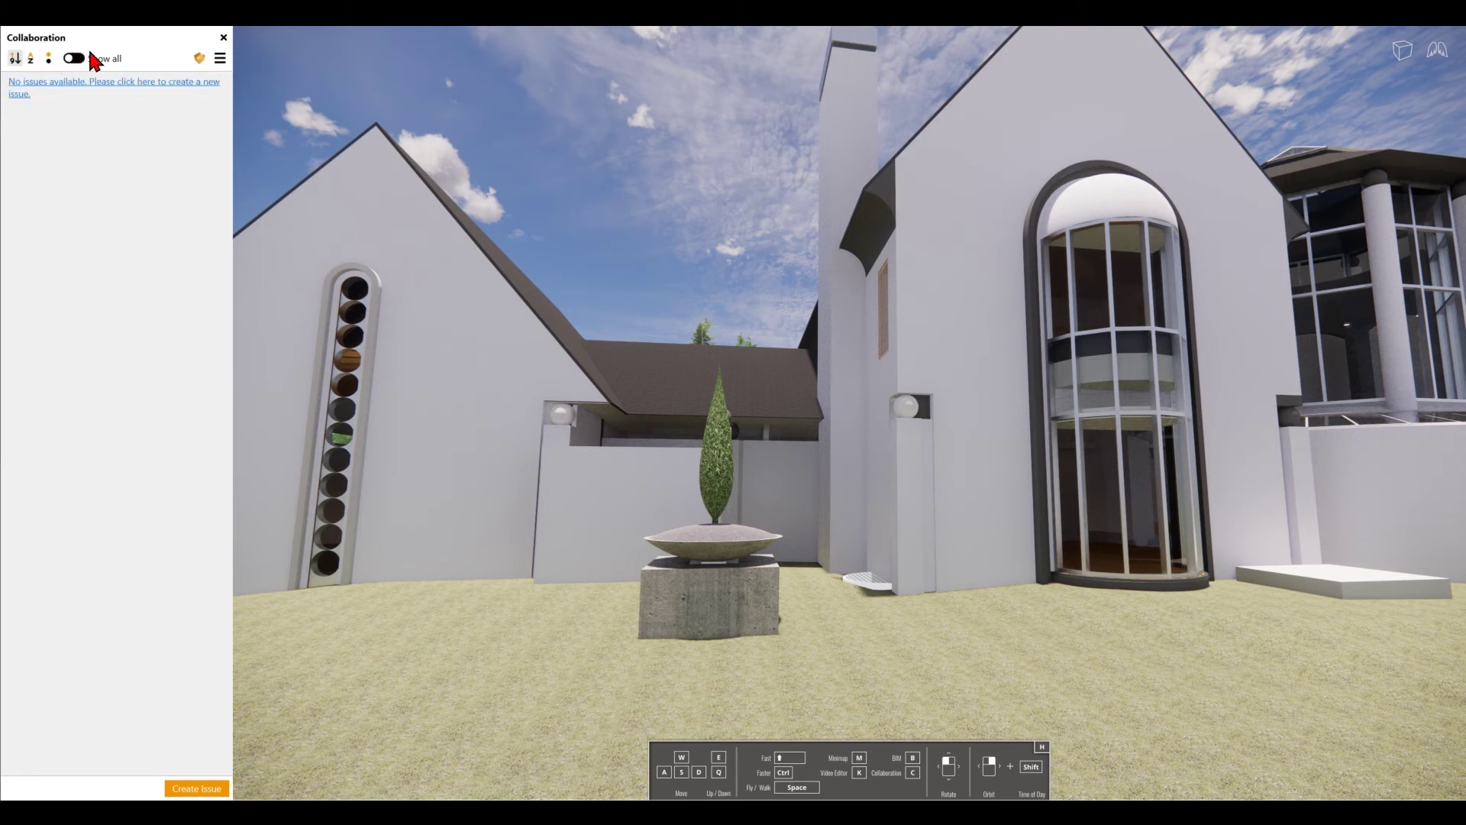
click(220, 59)
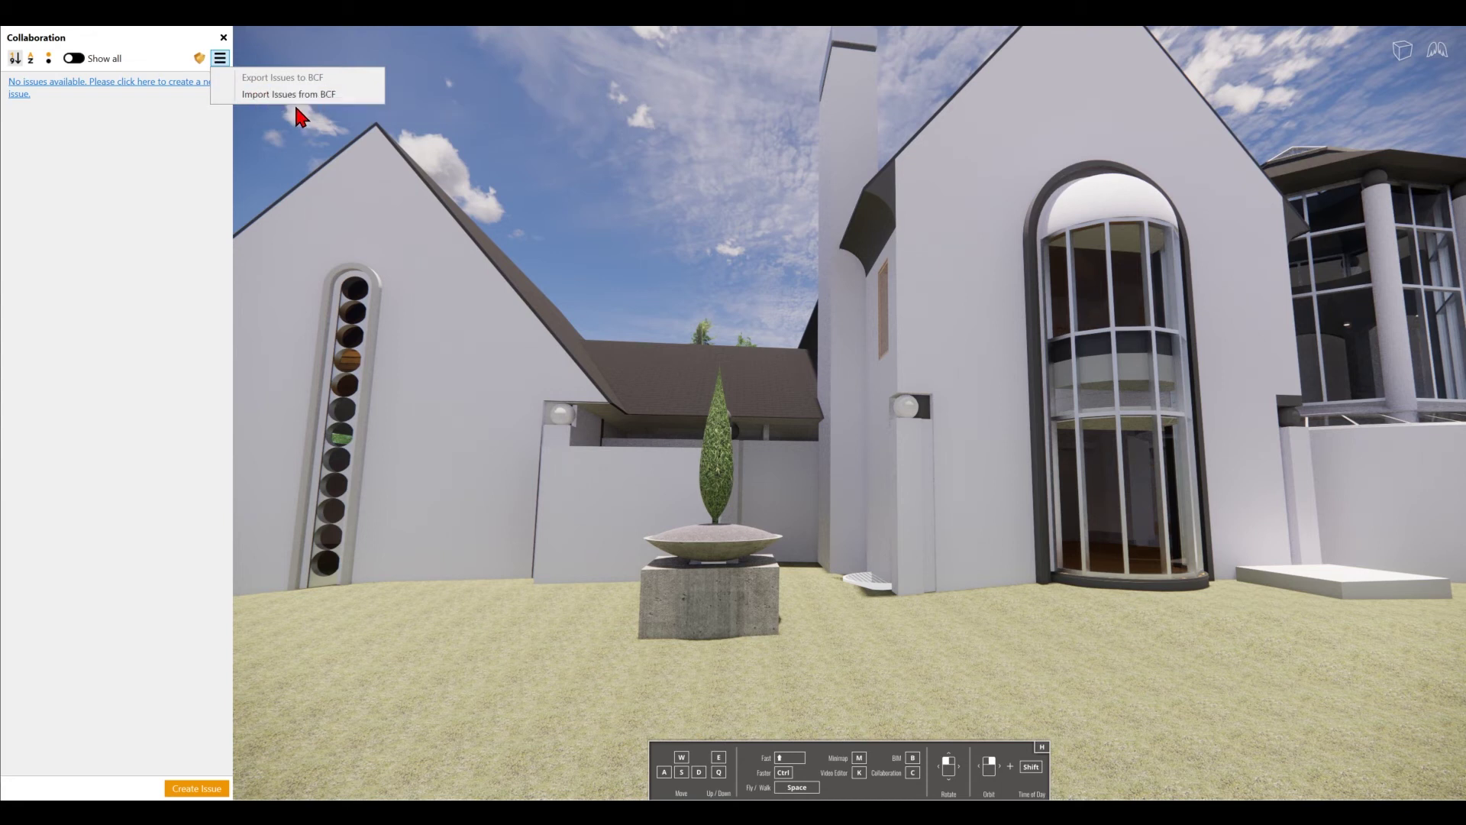
click(93, 151)
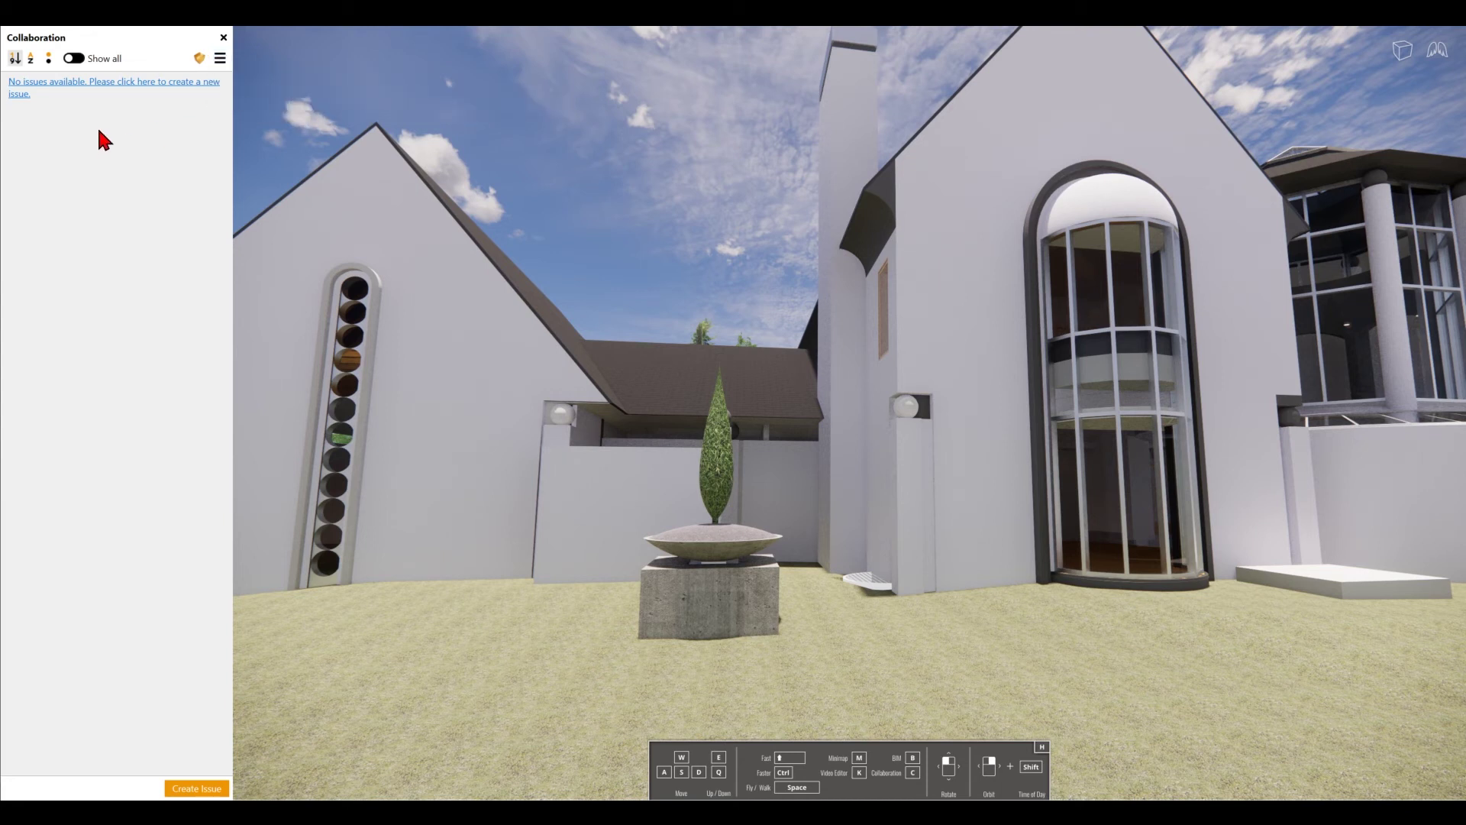